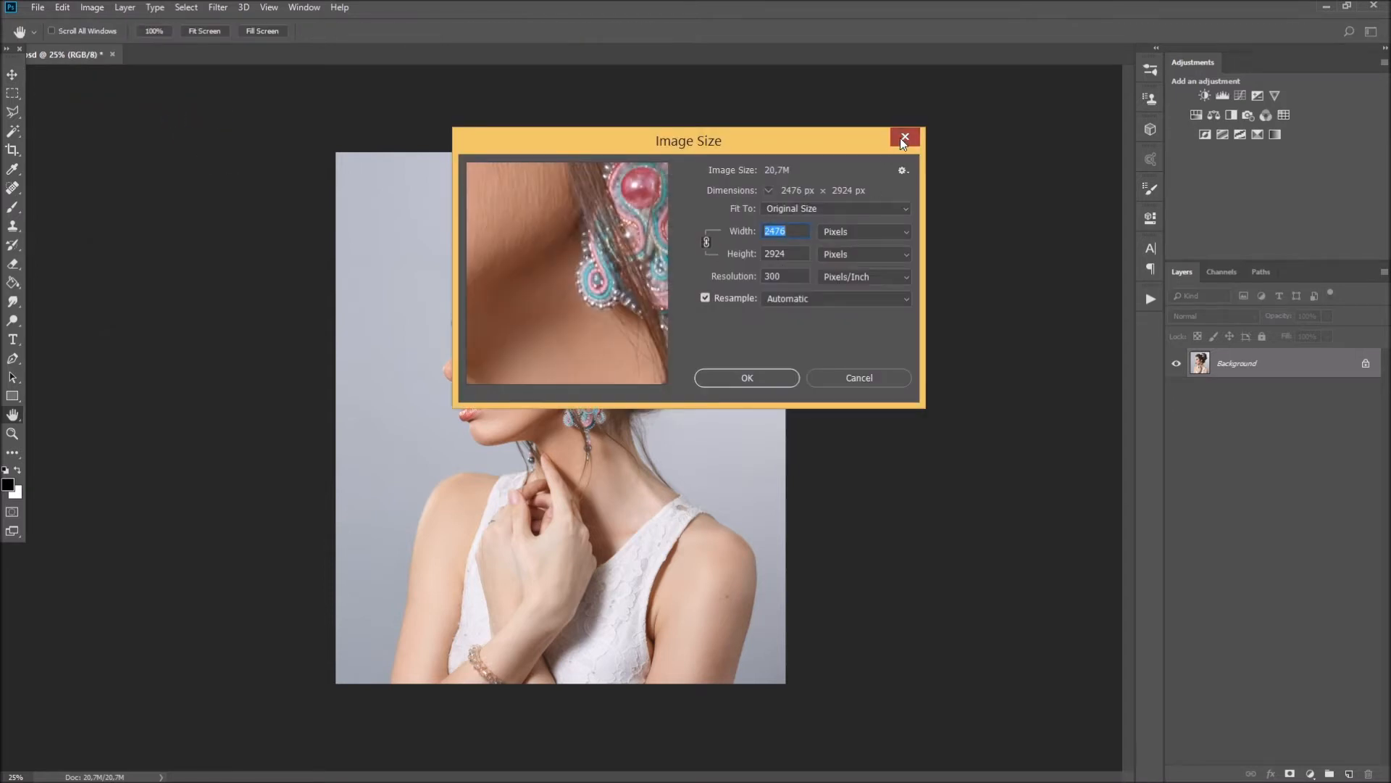
- Close the Image Size dialog, load the Brickwork Photoshop Action file, and select its PLAY action
click(905, 136)
click(304, 7)
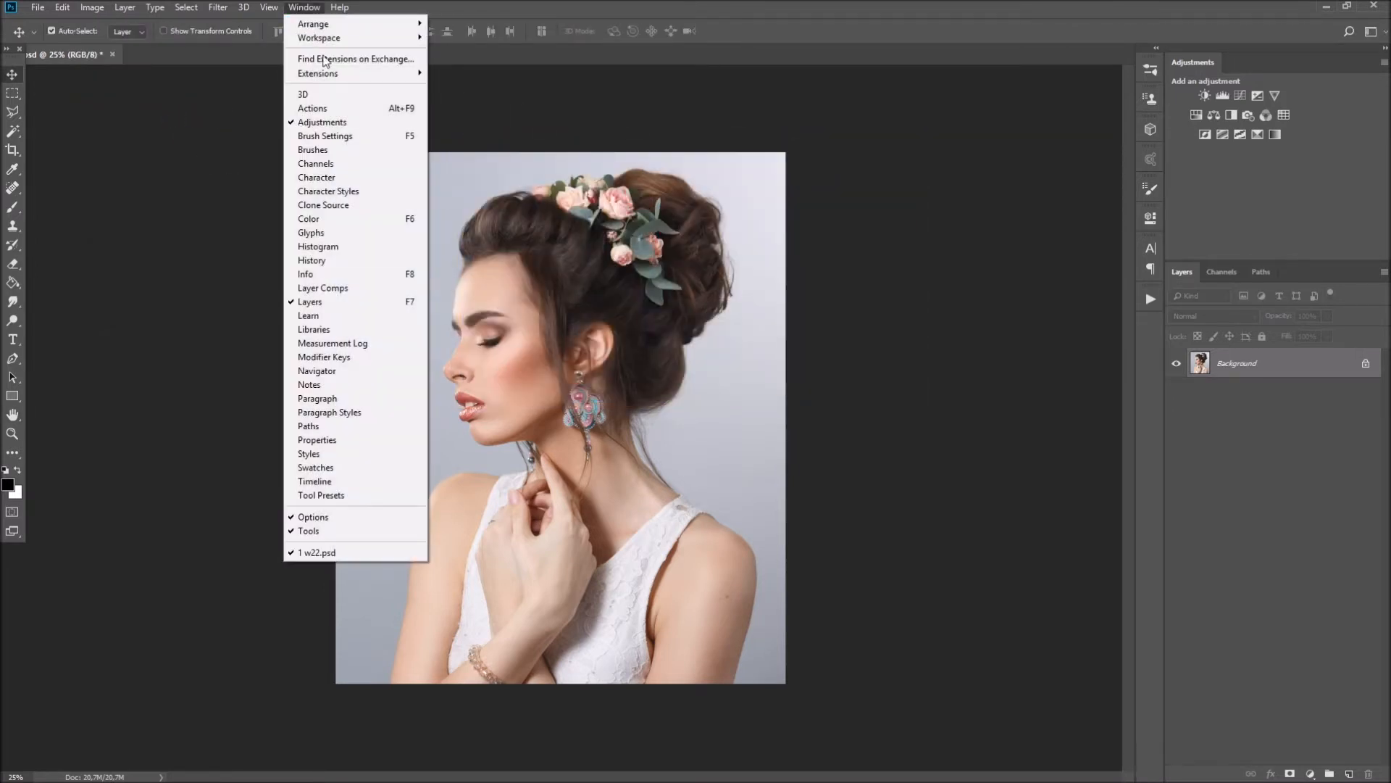
click(341, 111)
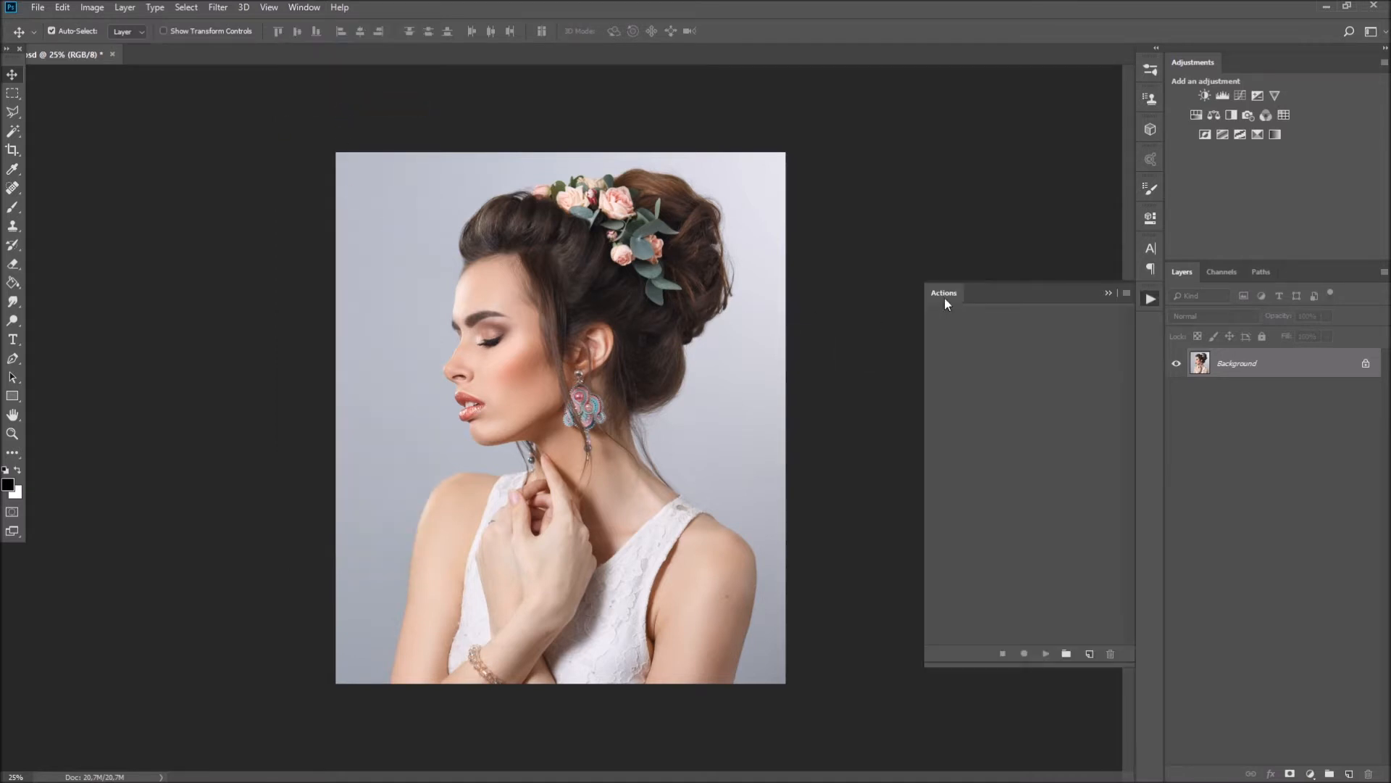
click(1127, 293)
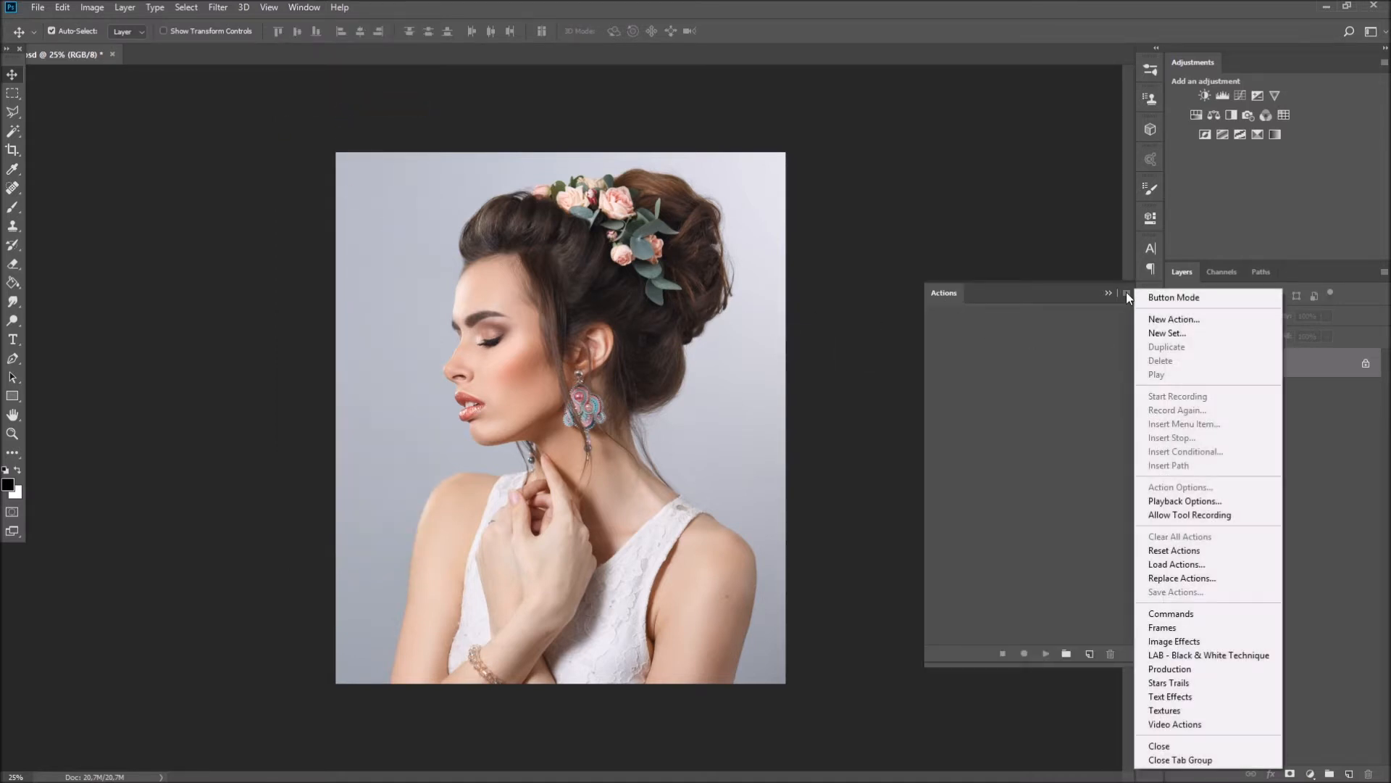
click(1176, 564)
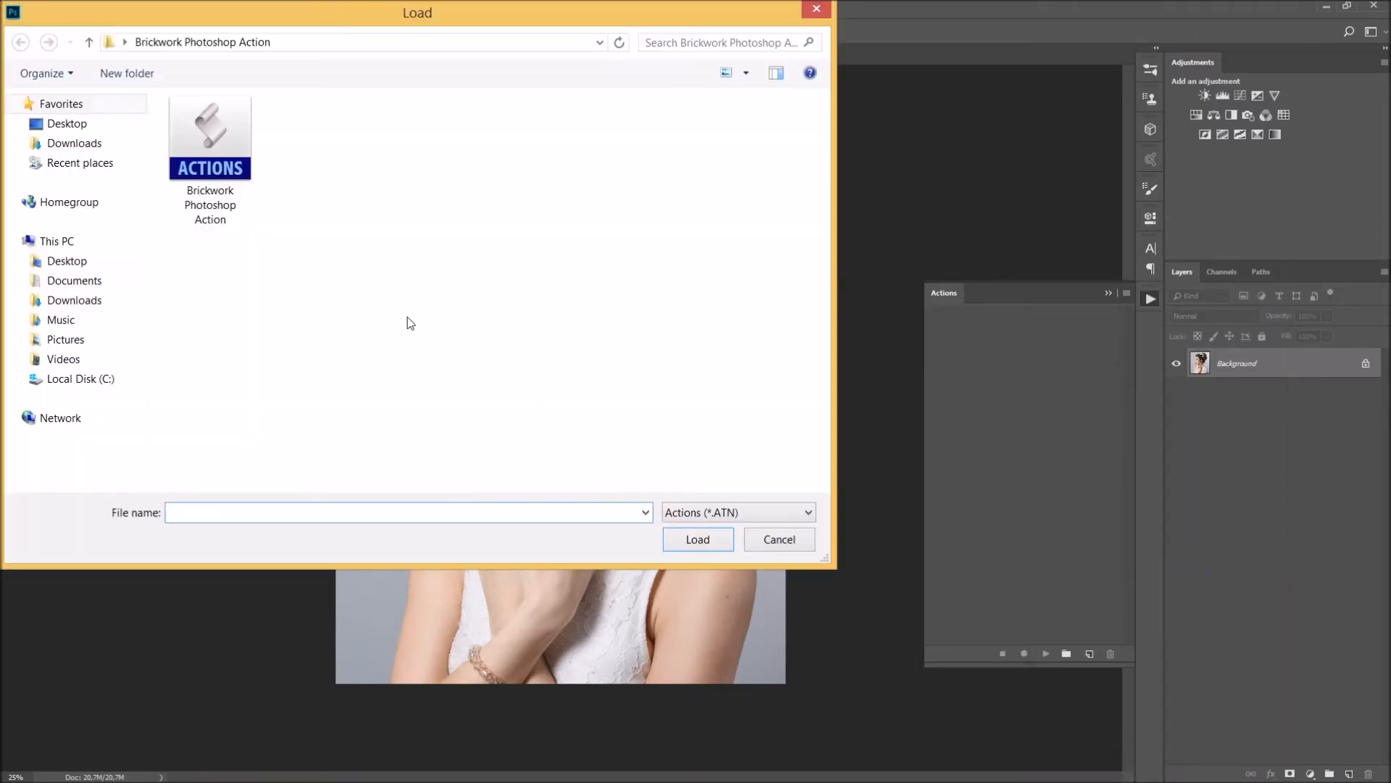
click(221, 185)
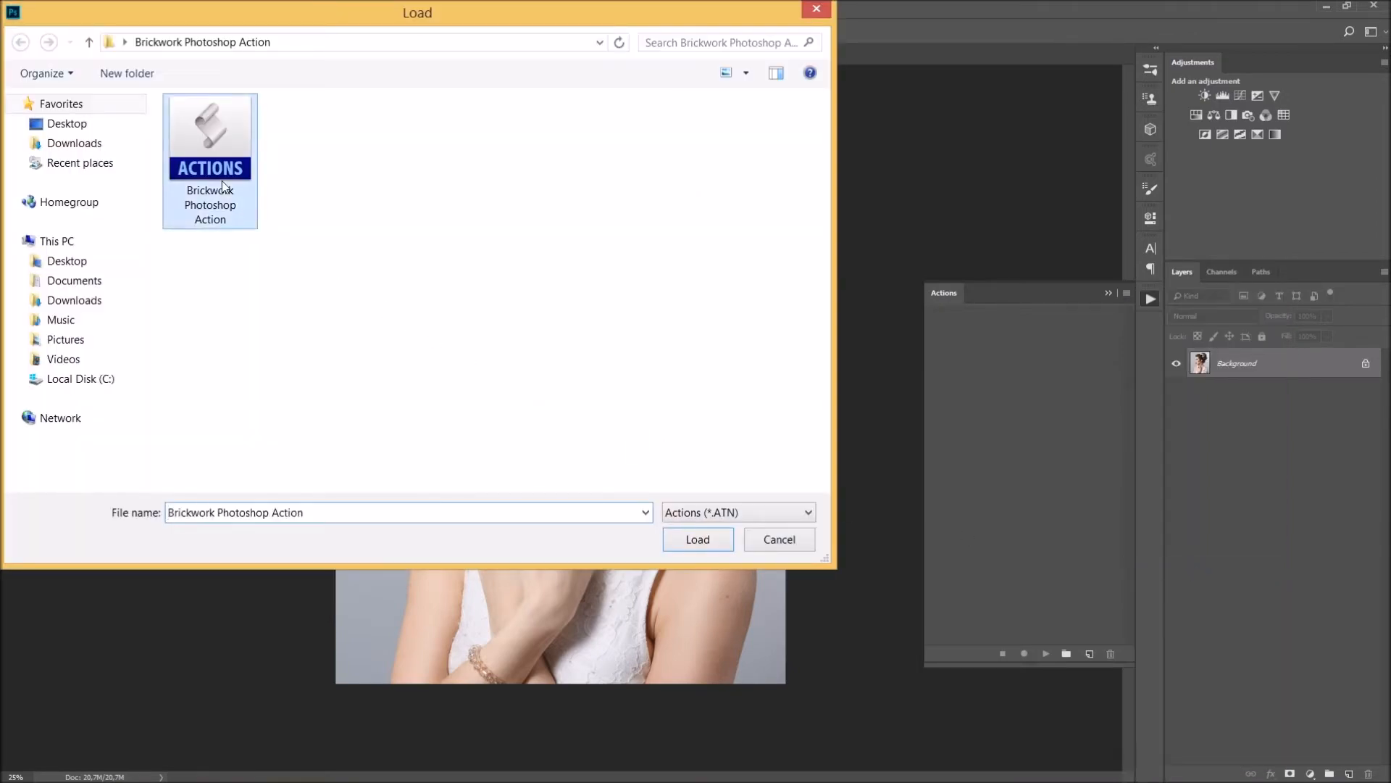
click(684, 538)
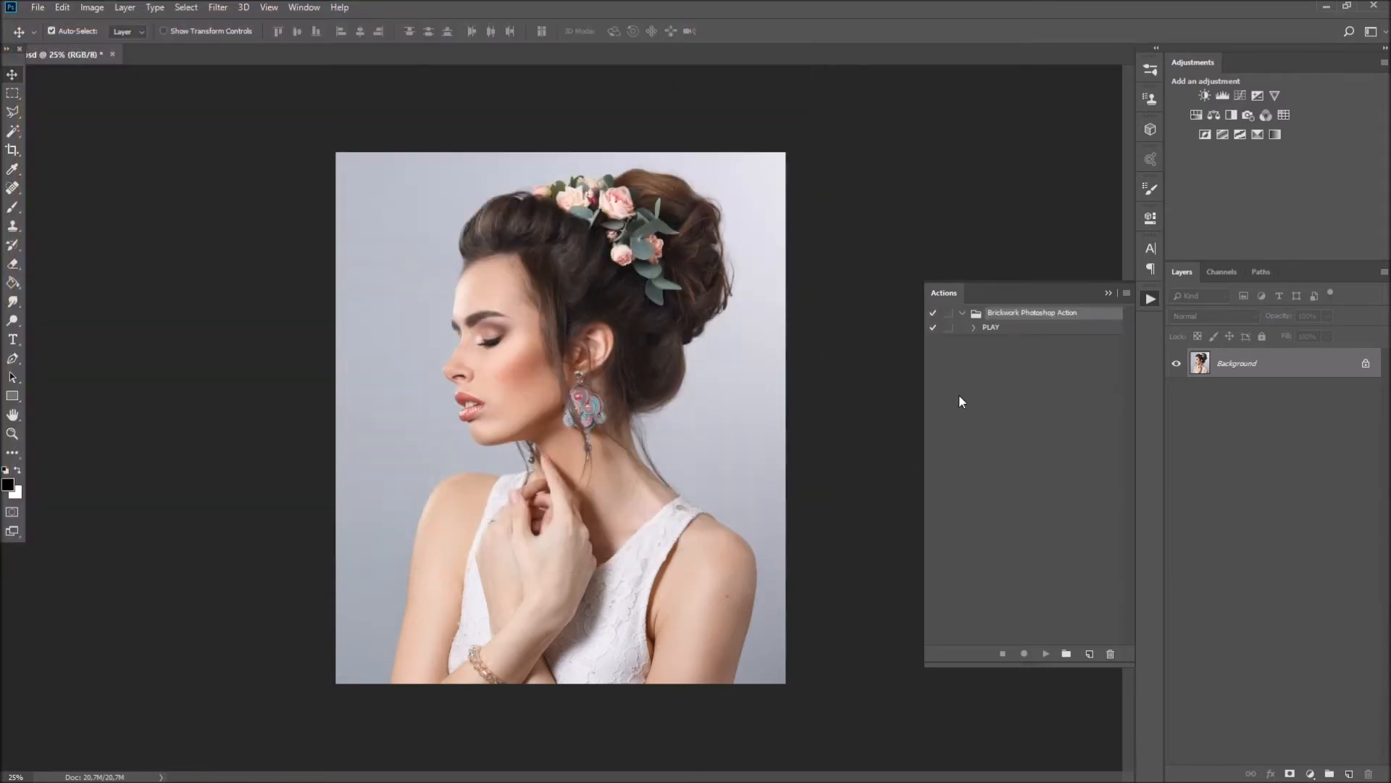
click(994, 330)
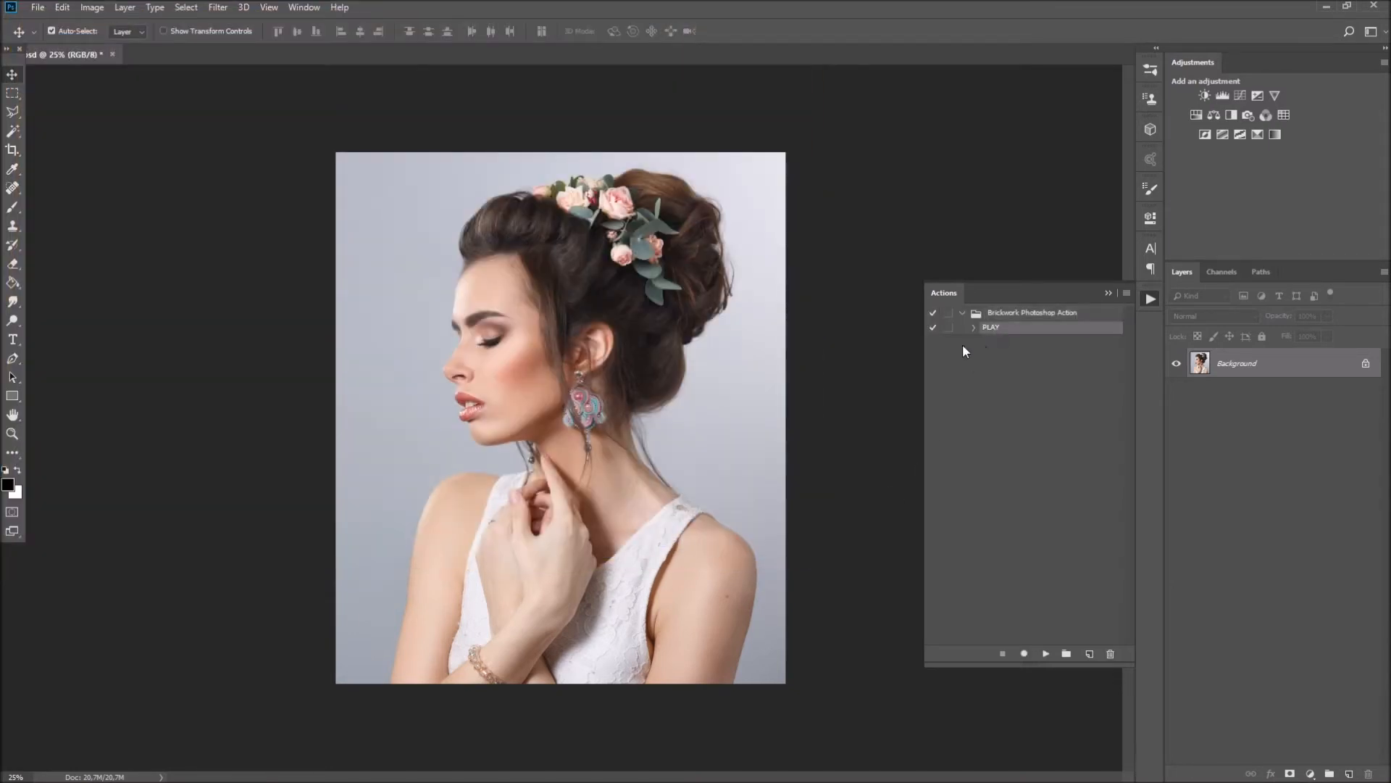
- Set the layer display options to small thumbnails, Entire Document contents, and default masks on fill layers
click(1384, 272)
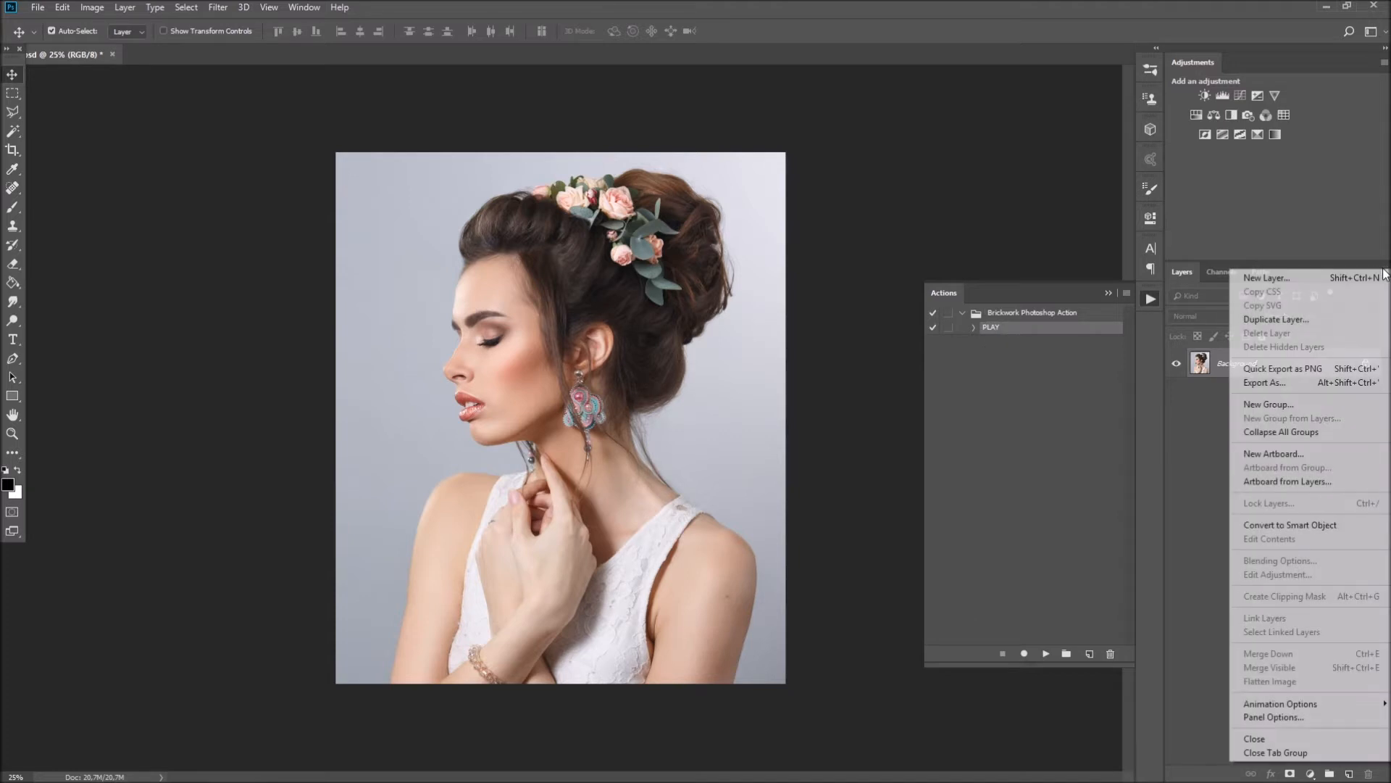
click(1288, 717)
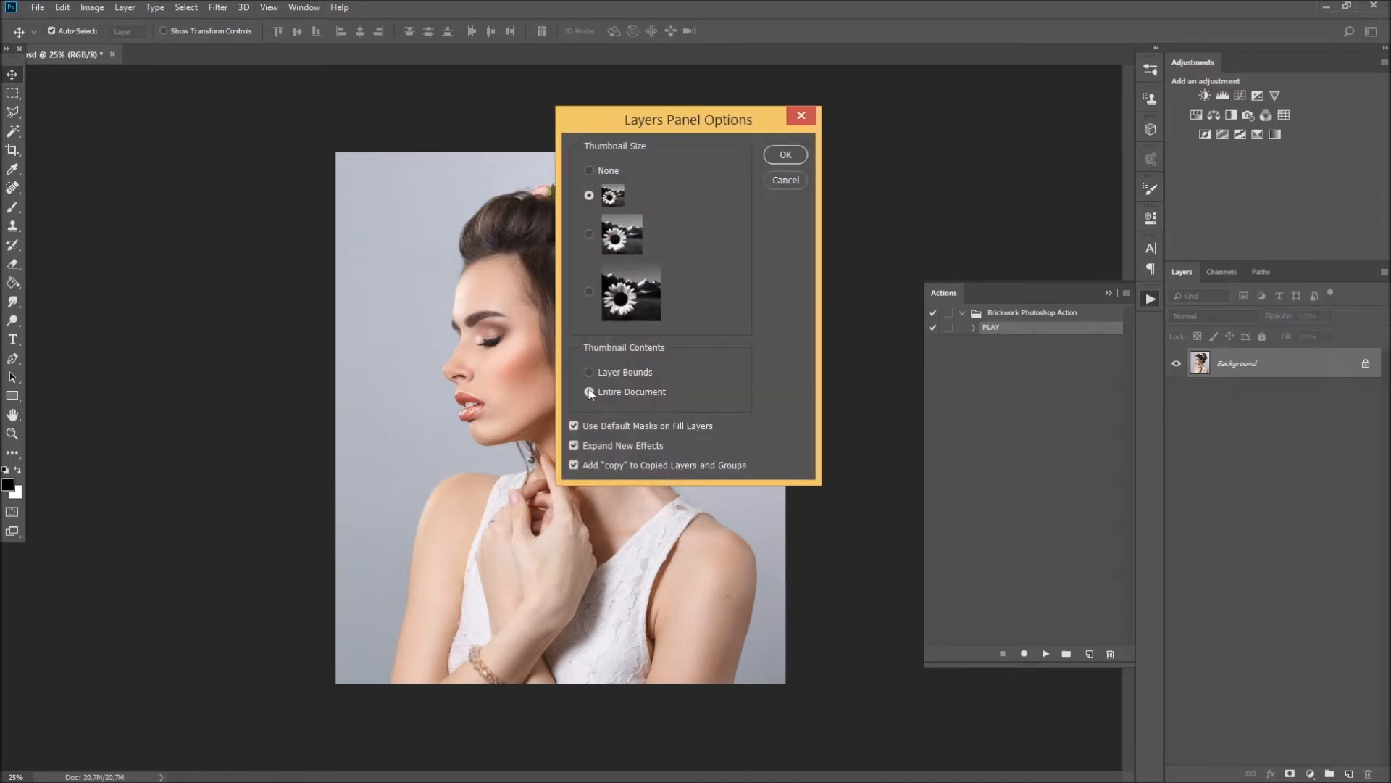
click(774, 157)
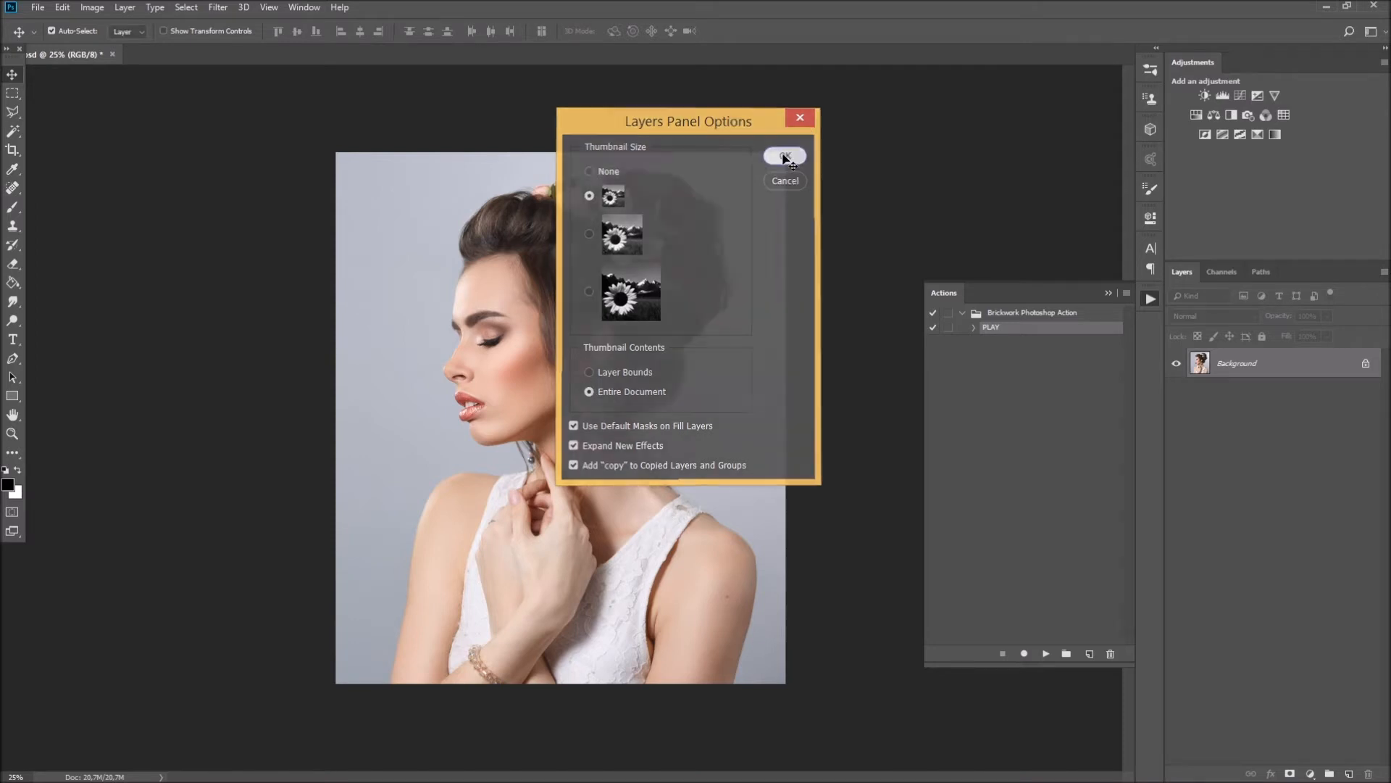
- Create a new empty layer named denis154 above the Background
click(125, 8)
mouse_move(178, 24)
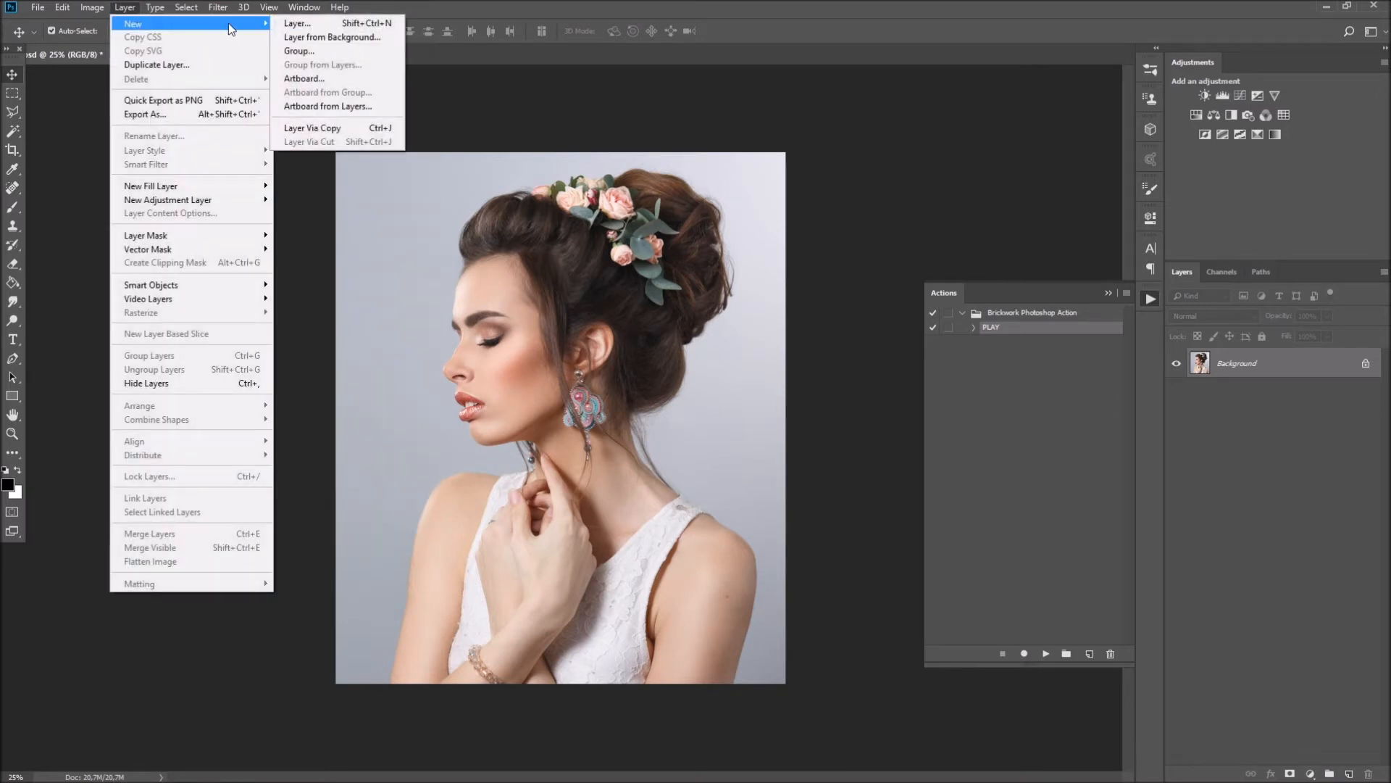
click(291, 24)
drag(632, 243, 606, 286)
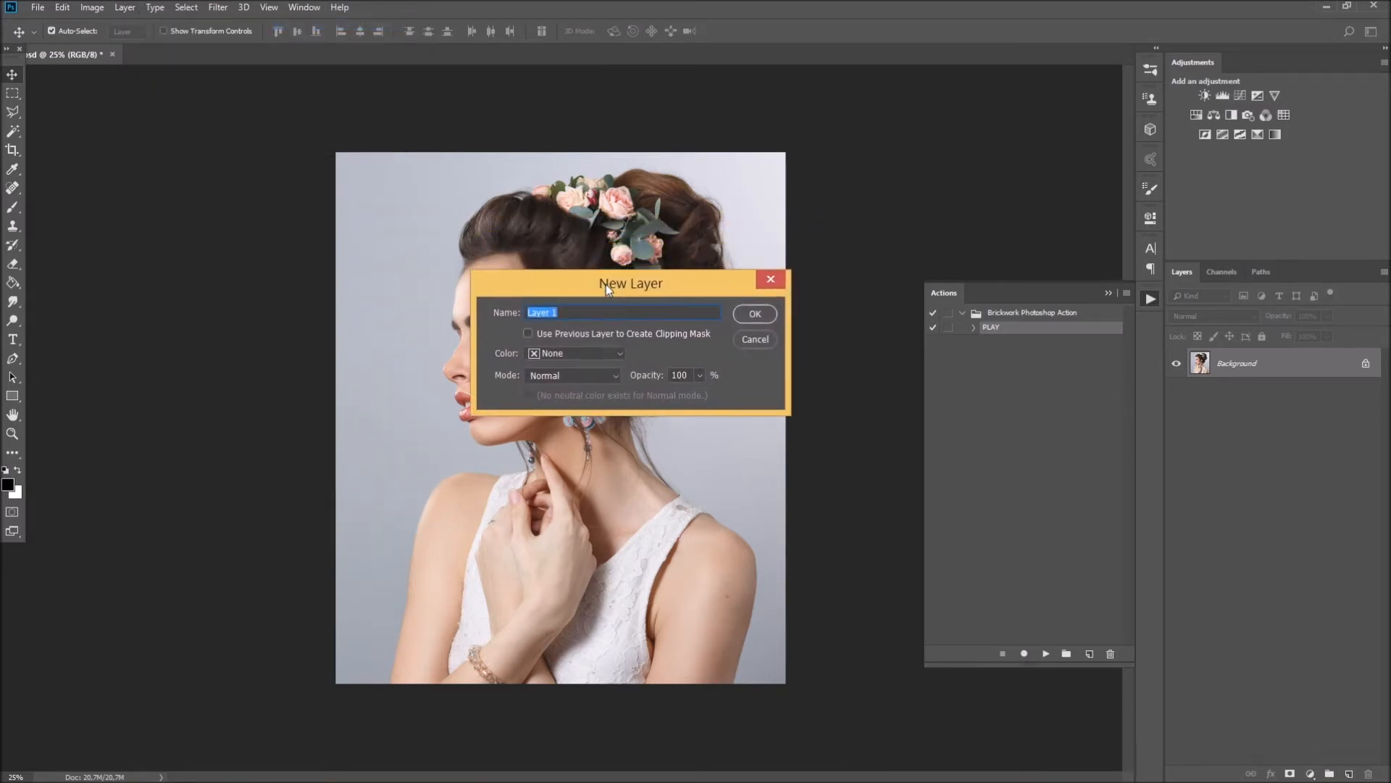
text(D)
text(d)
text(en)
text(is154)
click(754, 315)
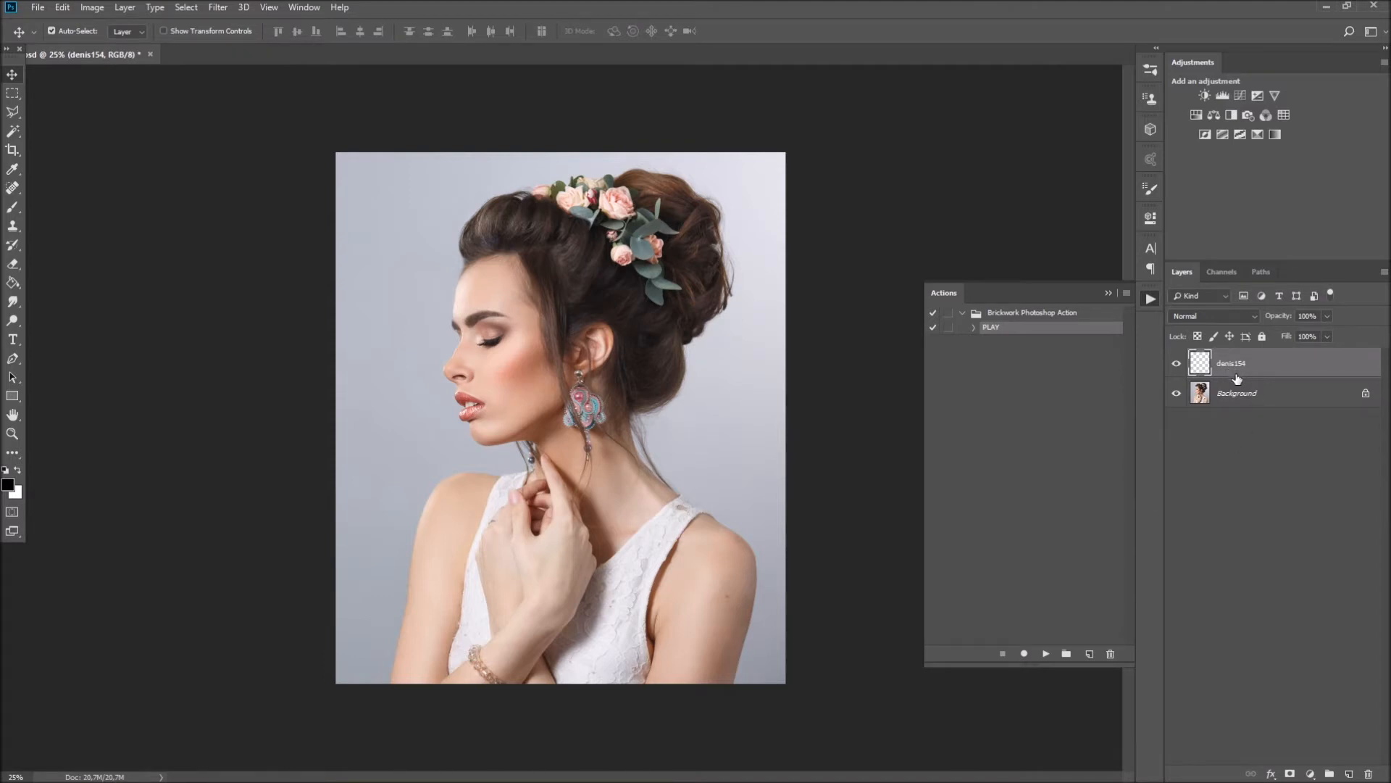
- Choose the Brush tool with a hard round brush tip at 114 px
click(13, 207)
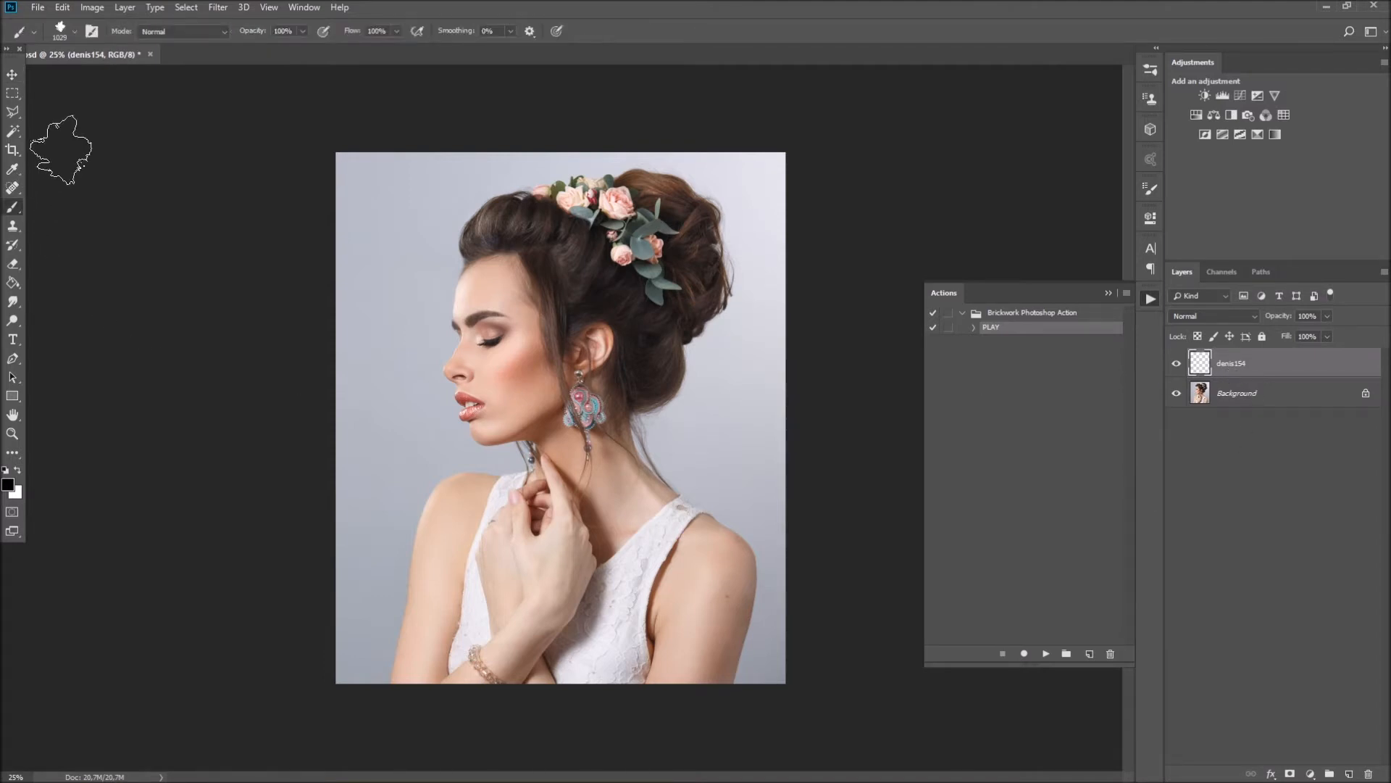
click(73, 31)
click(67, 170)
click(45, 170)
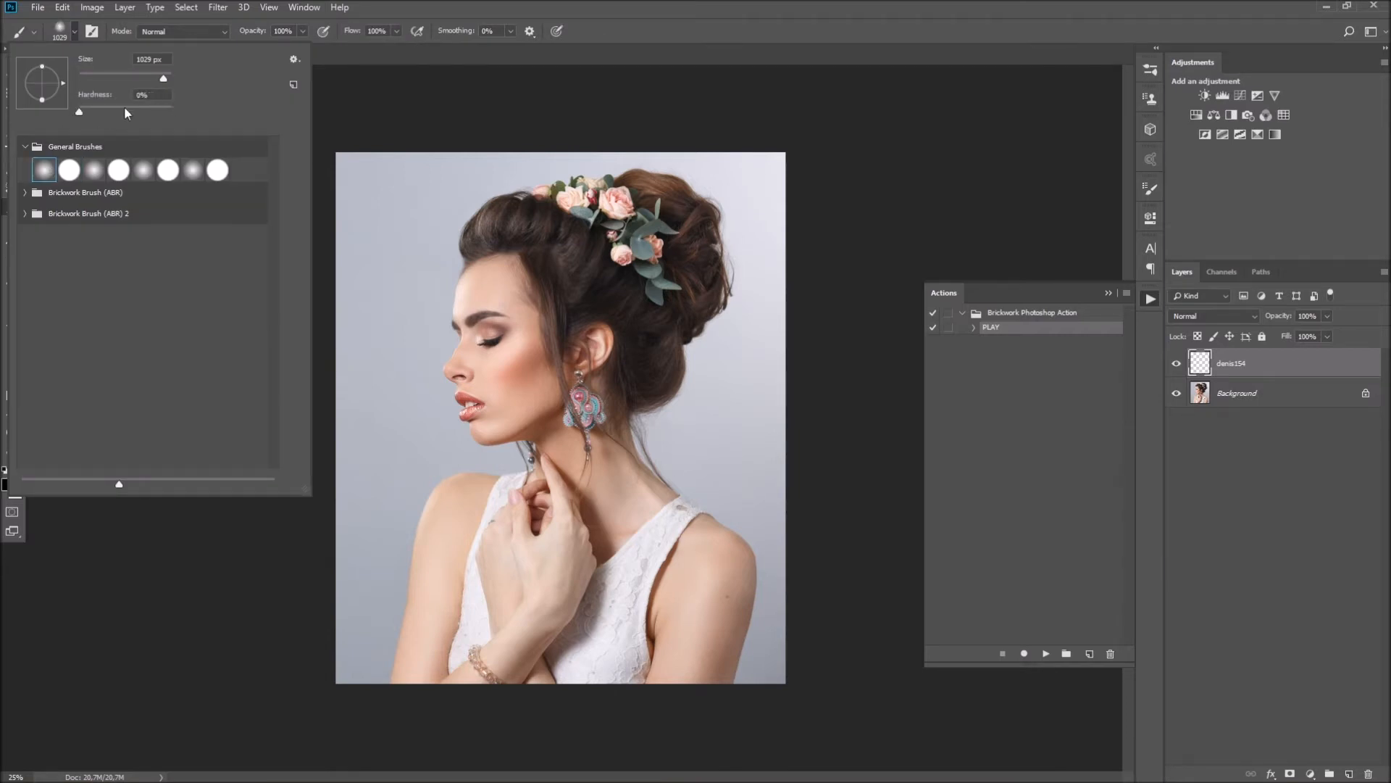
click(68, 170)
drag(145, 85, 129, 84)
click(612, 20)
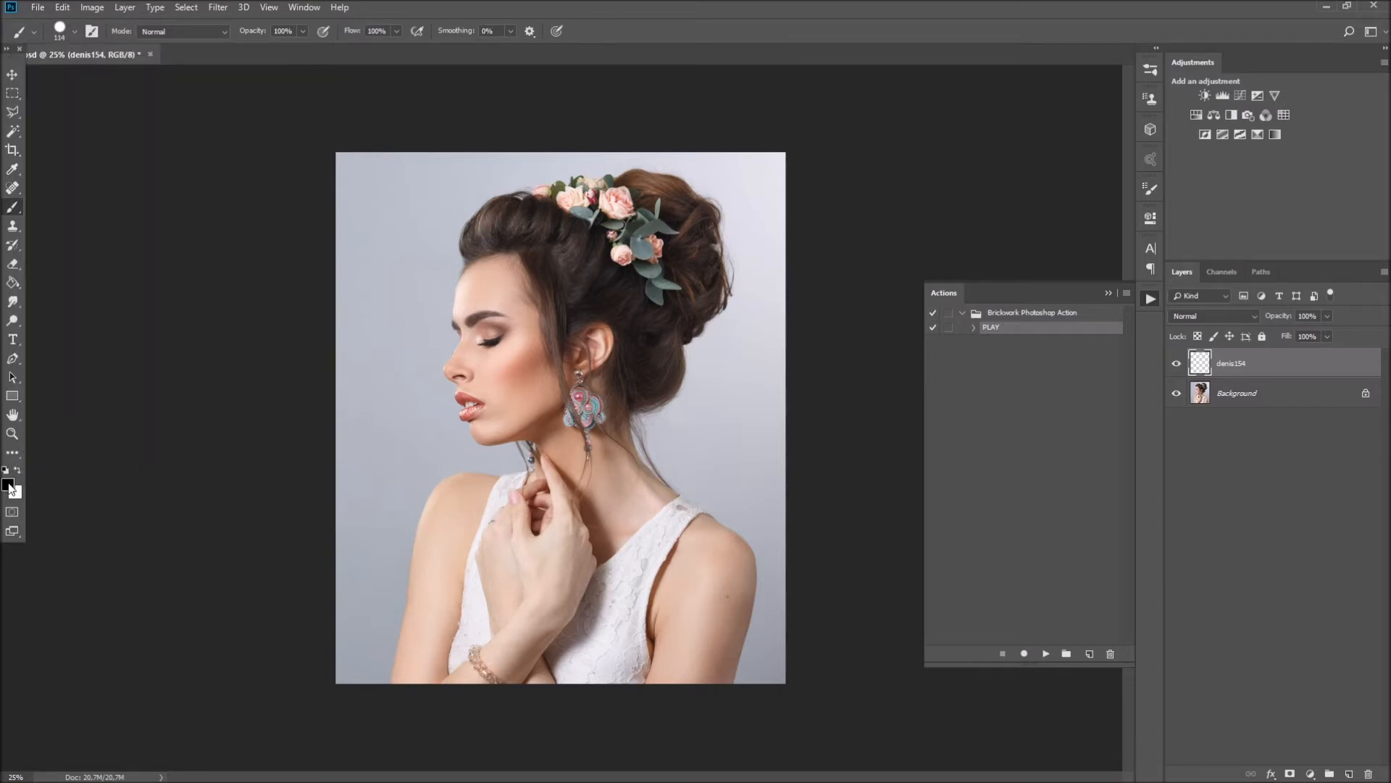
- Set the foreground color to ff0000 and paint over the woman's whole figure on the denis154 layer
click(8, 484)
text(d02020)
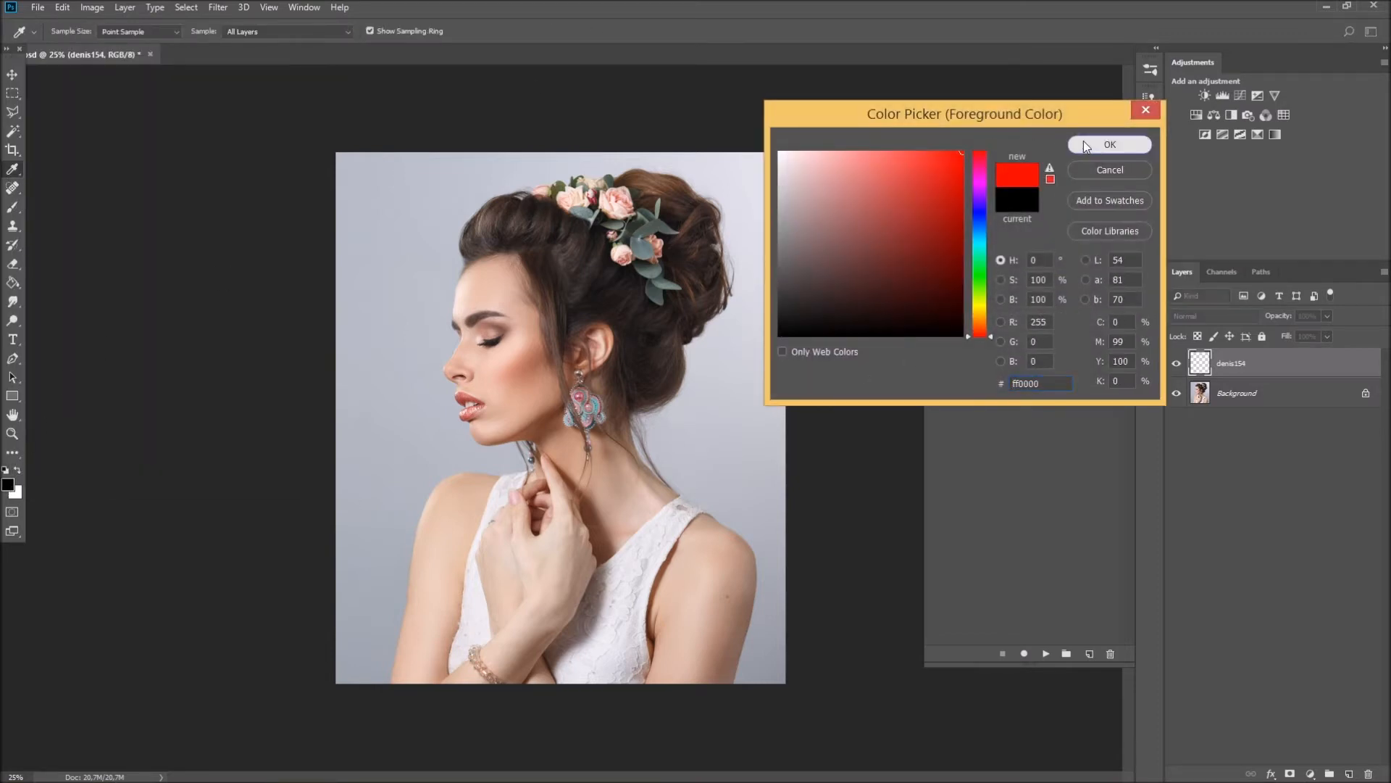
click(1087, 143)
mouse_move(479, 426)
mouse_down()
mouse_move(539, 412)
mouse_move(528, 421)
mouse_move(555, 468)
mouse_move(561, 423)
mouse_move(521, 393)
mouse_move(528, 315)
mouse_move(495, 328)
mouse_move(484, 293)
mouse_up()
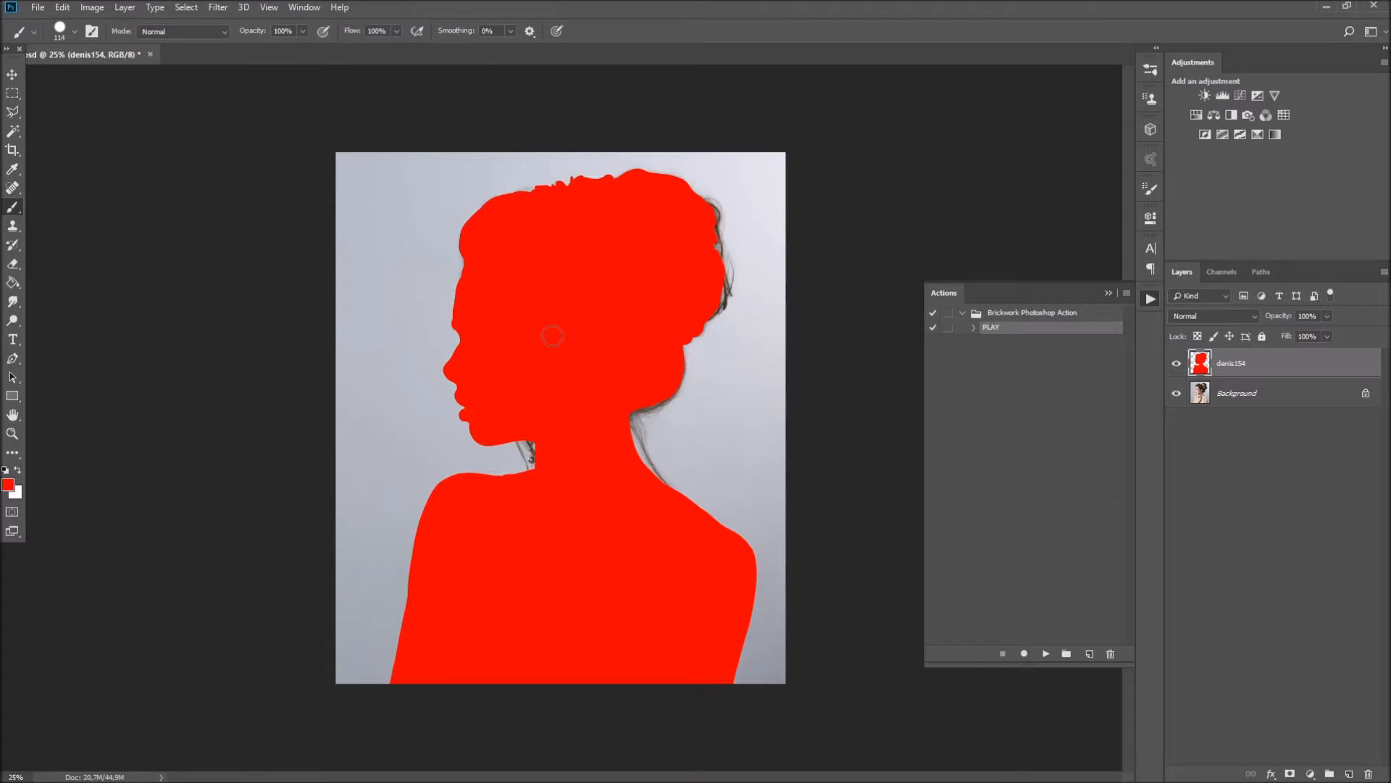
- Extend the canvas with the Crop tool, adding white space above and on both sides of the photo
click(12, 149)
drag(337, 418, 313, 419)
drag(566, 156, 564, 121)
drag(798, 424, 810, 419)
click(729, 31)
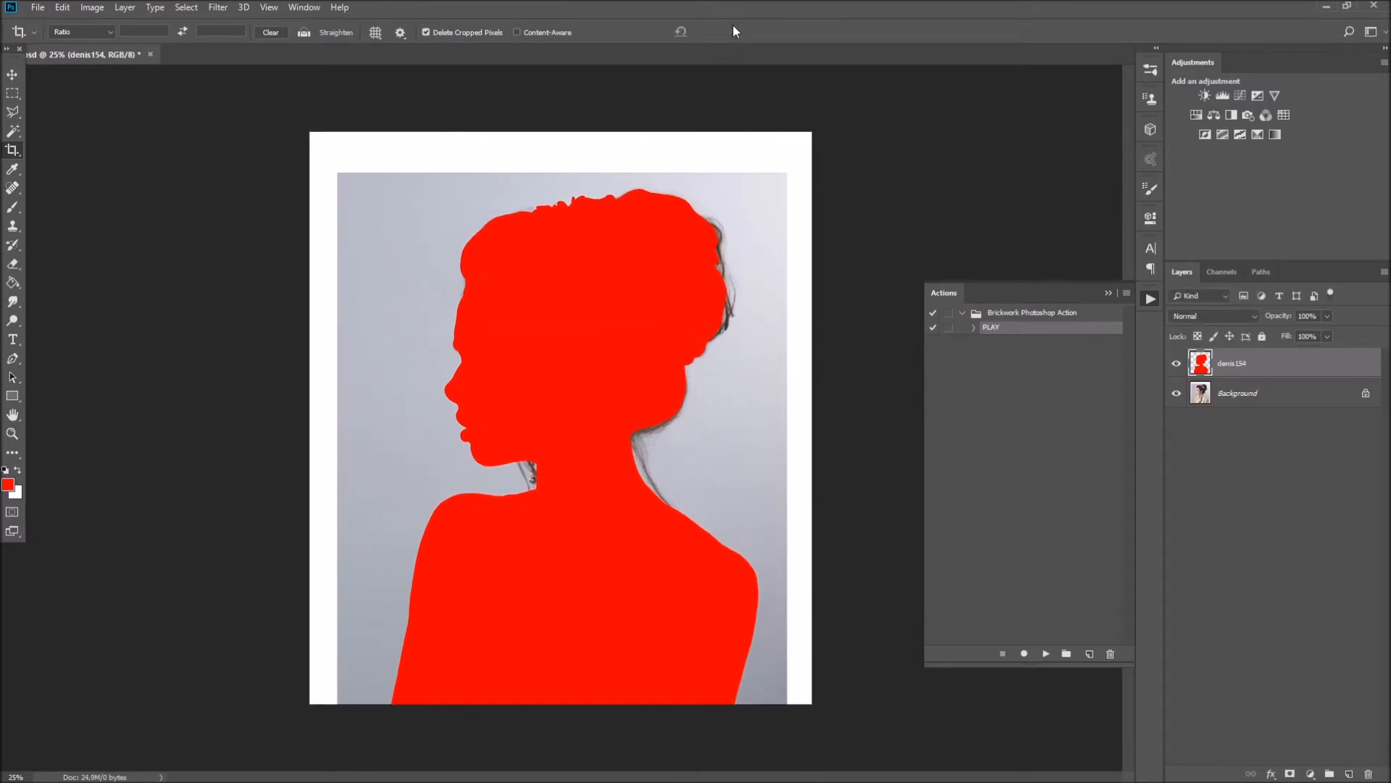
- Convert the locked Background into a regular layer and turn that layer back into the background
click(1264, 397)
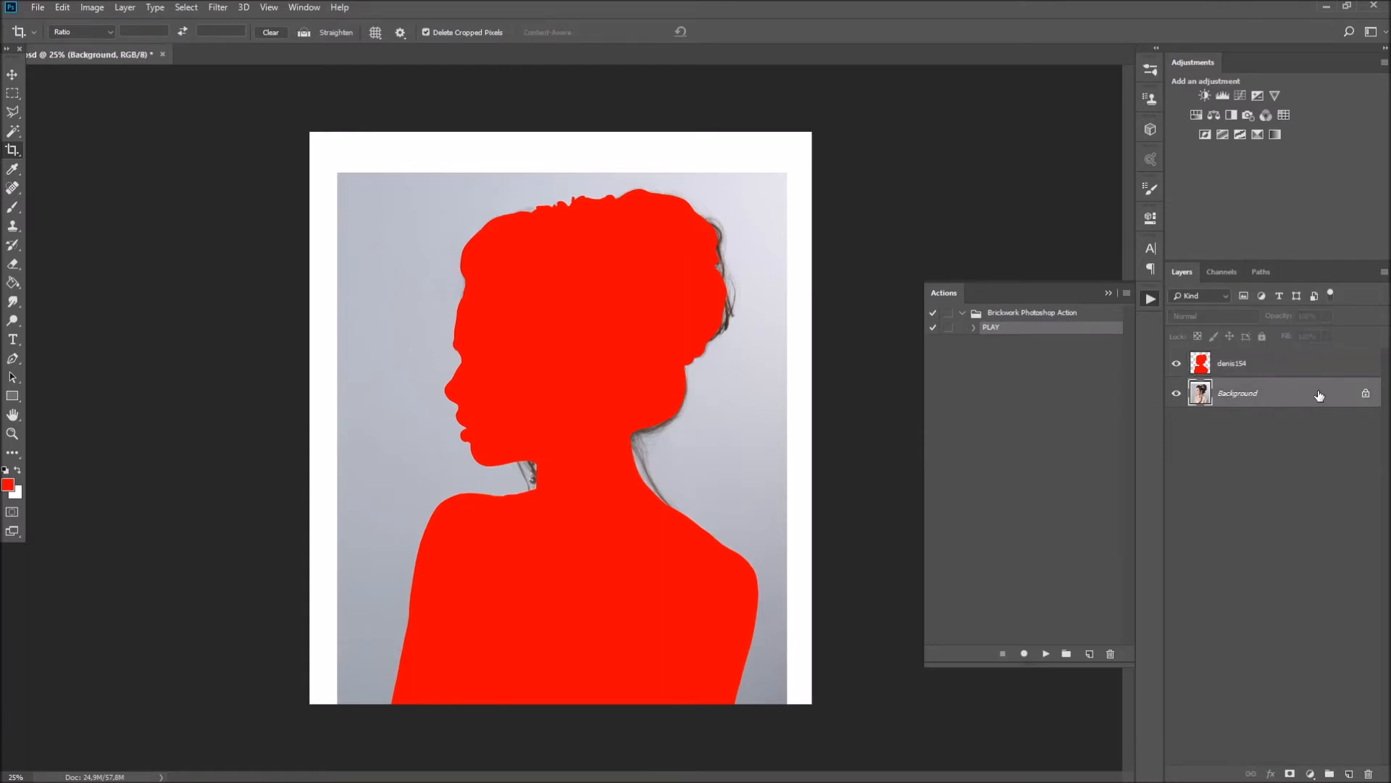
double_click(1210, 393)
click(756, 314)
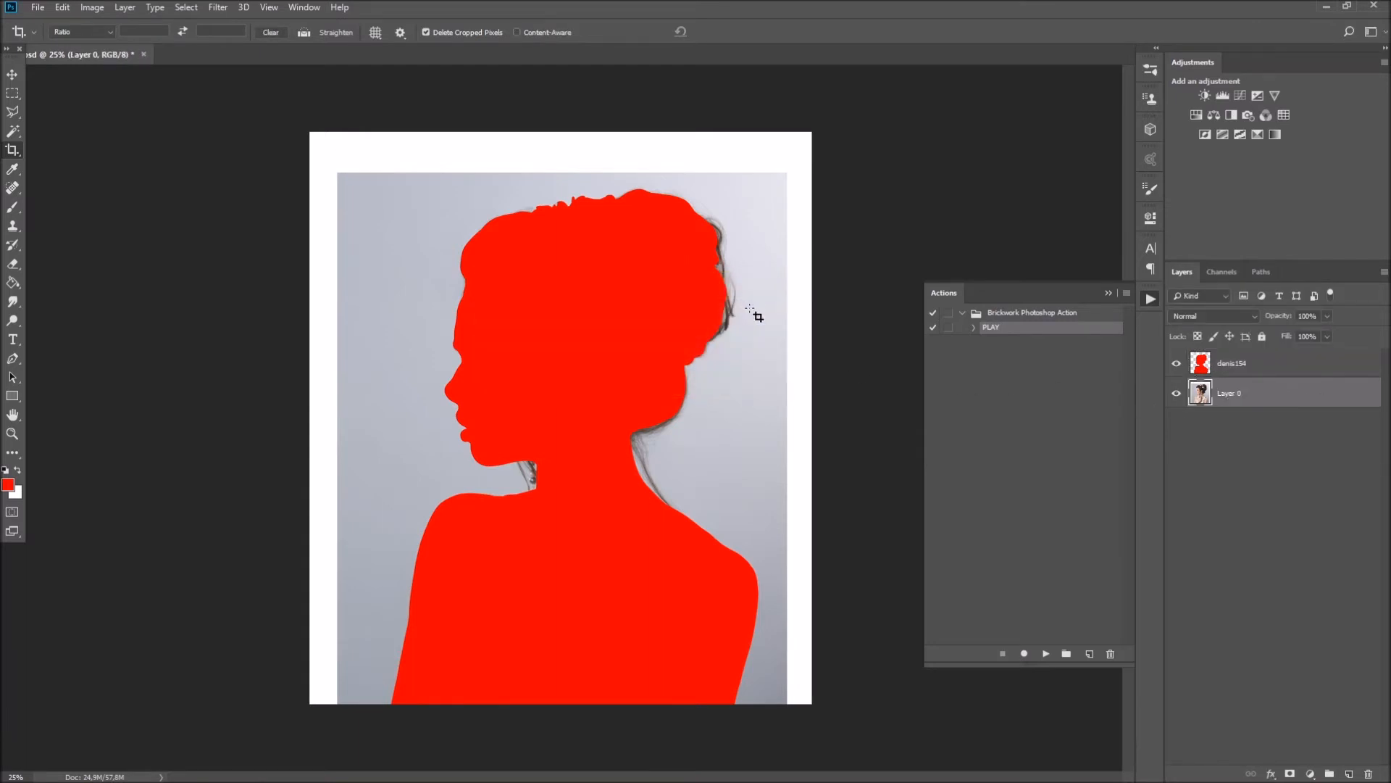
click(124, 8)
mouse_move(123, 25)
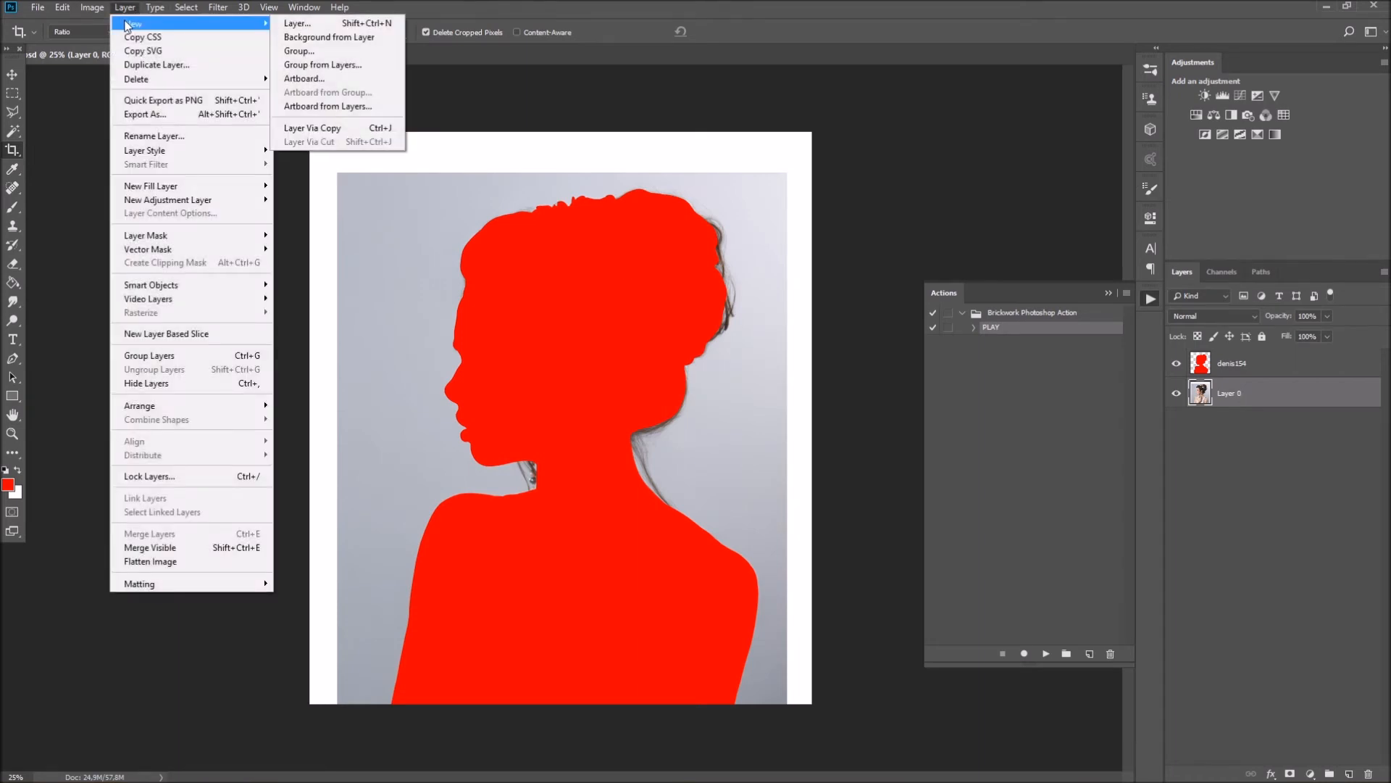
click(329, 37)
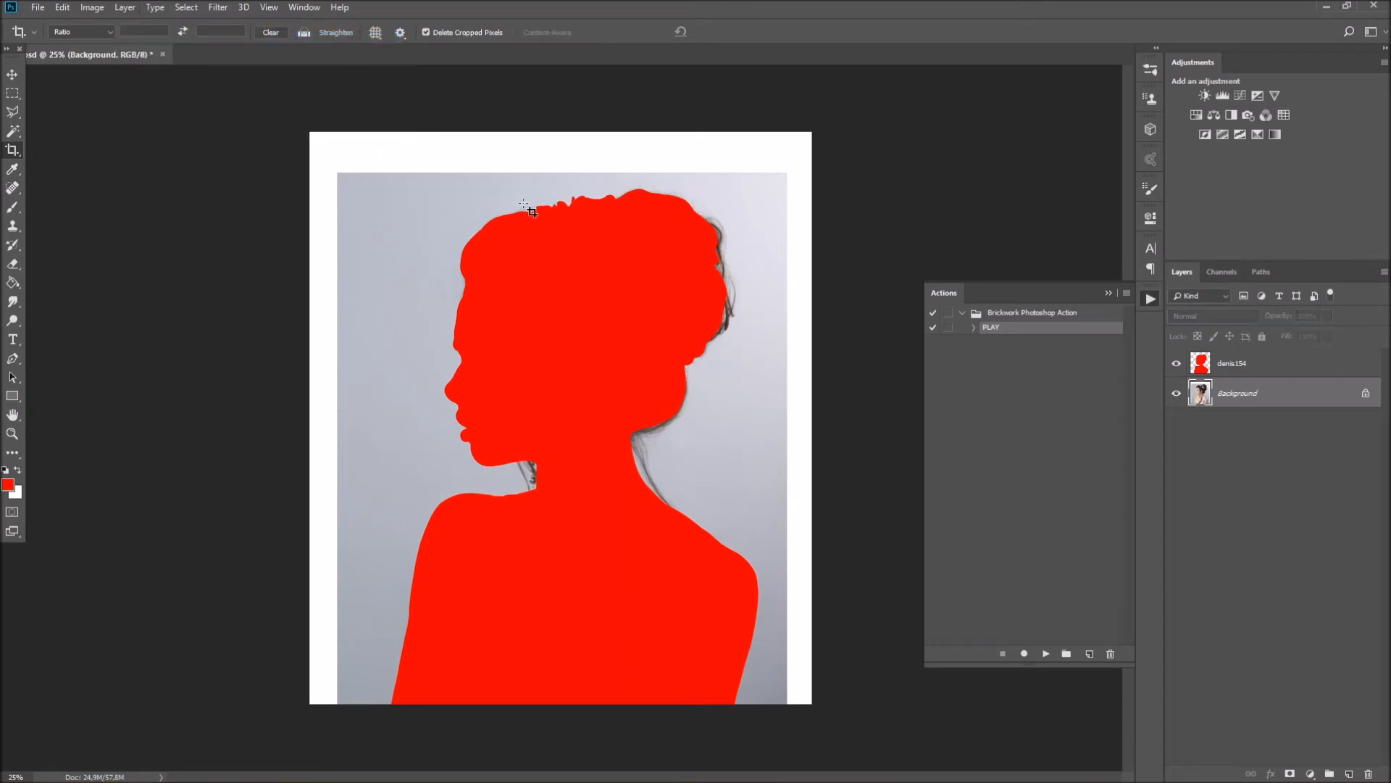
- Select the denis154 layer, compare the image with it hidden and shown, and run the PLAY action with the Brush tool active
click(1241, 366)
click(1177, 364)
click(1177, 365)
click(1177, 365)
click(1177, 364)
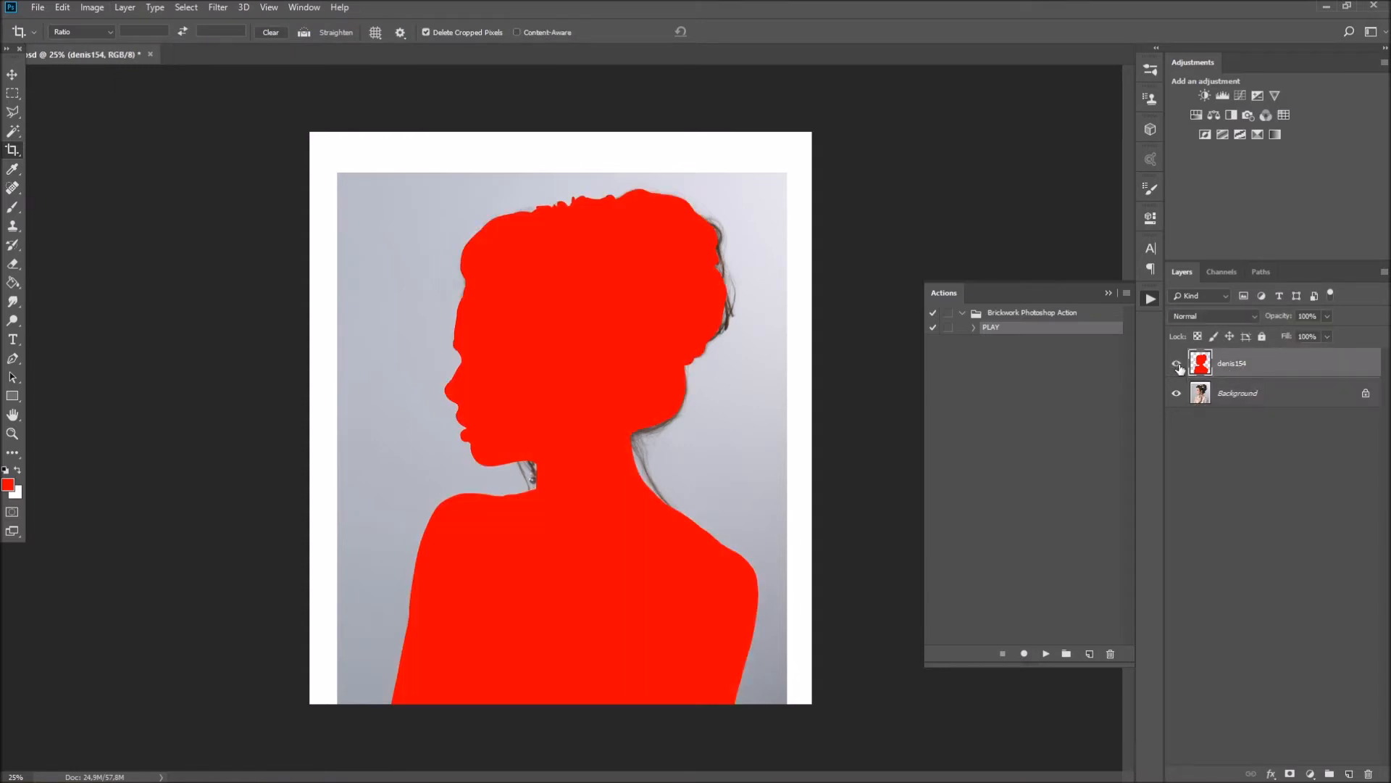
click(12, 207)
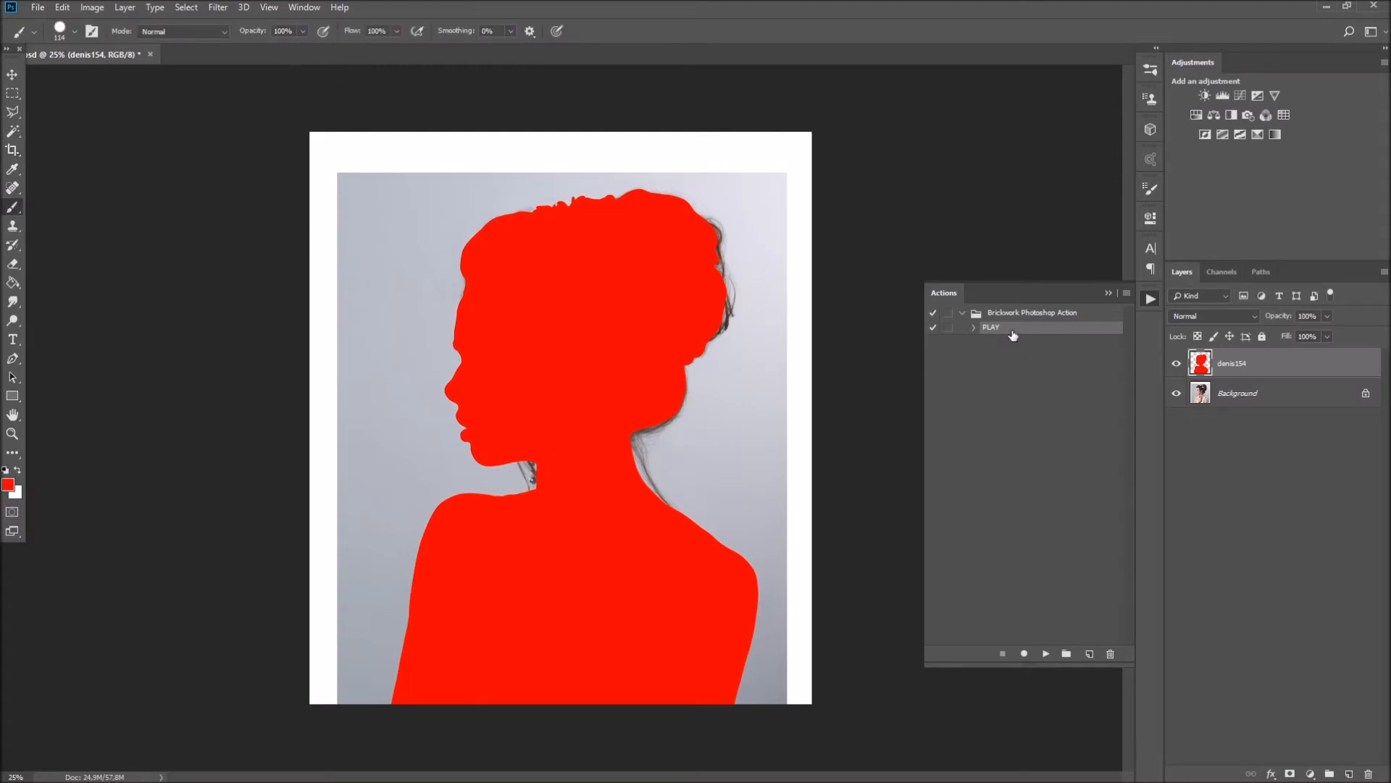
click(1047, 652)
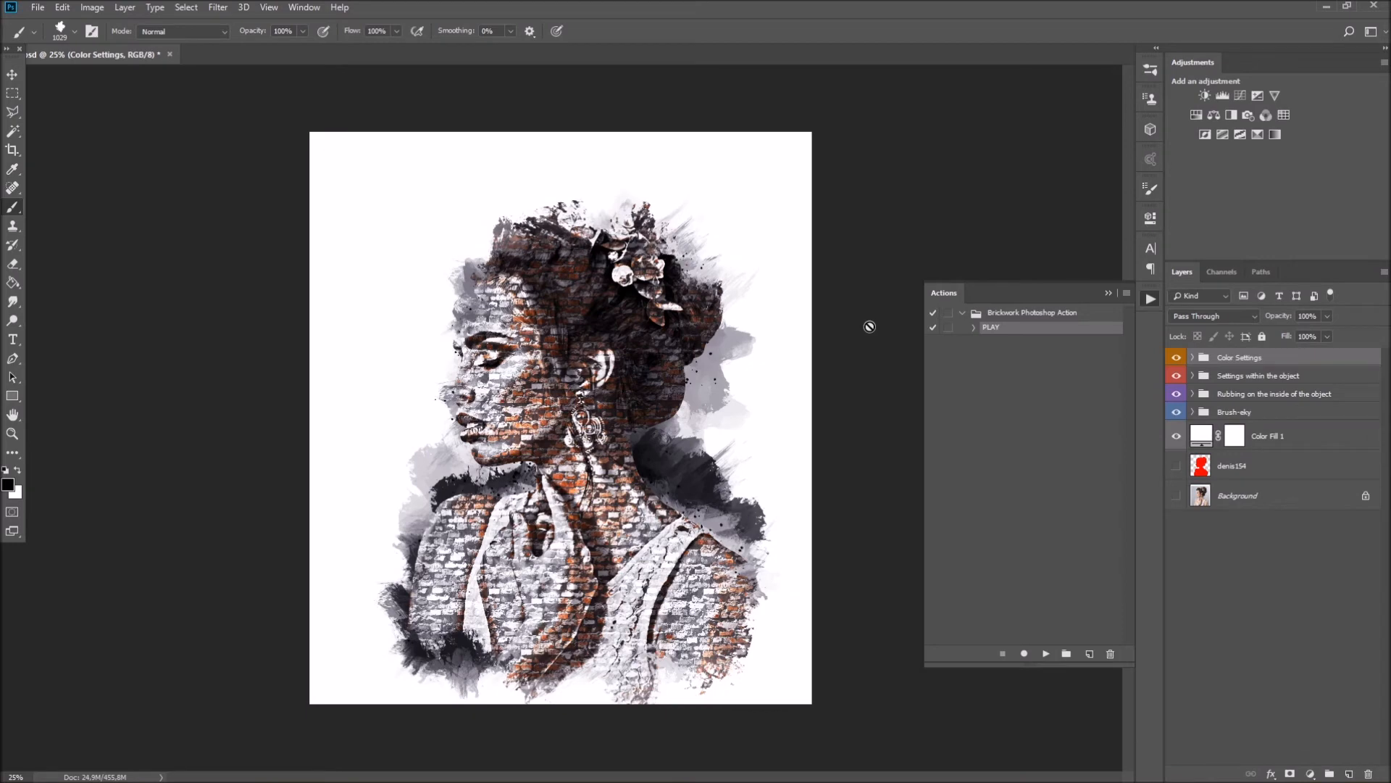
click(1107, 294)
- In the Color Settings group, try the Hue/Saturation 1 adjustment with hue -19 and hide it
click(12, 74)
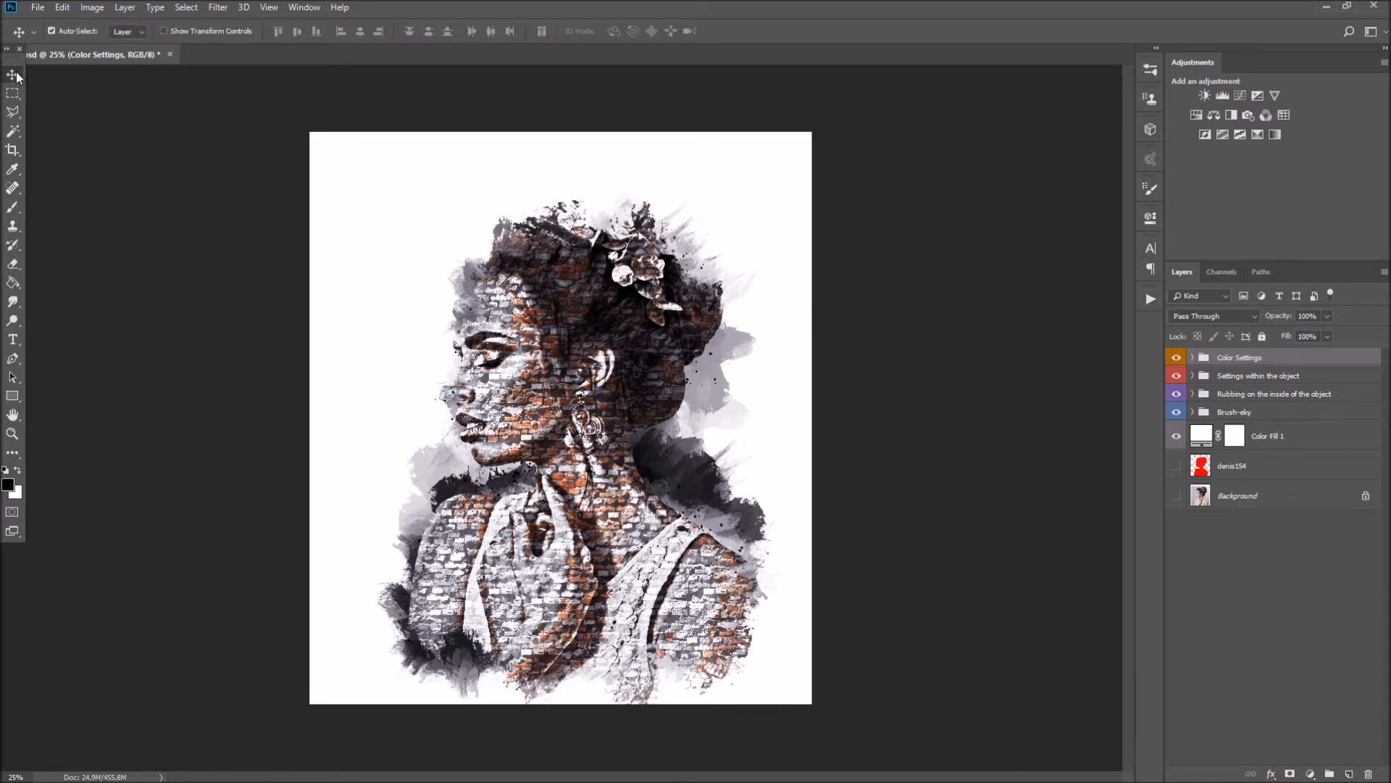
click(1193, 358)
click(1215, 382)
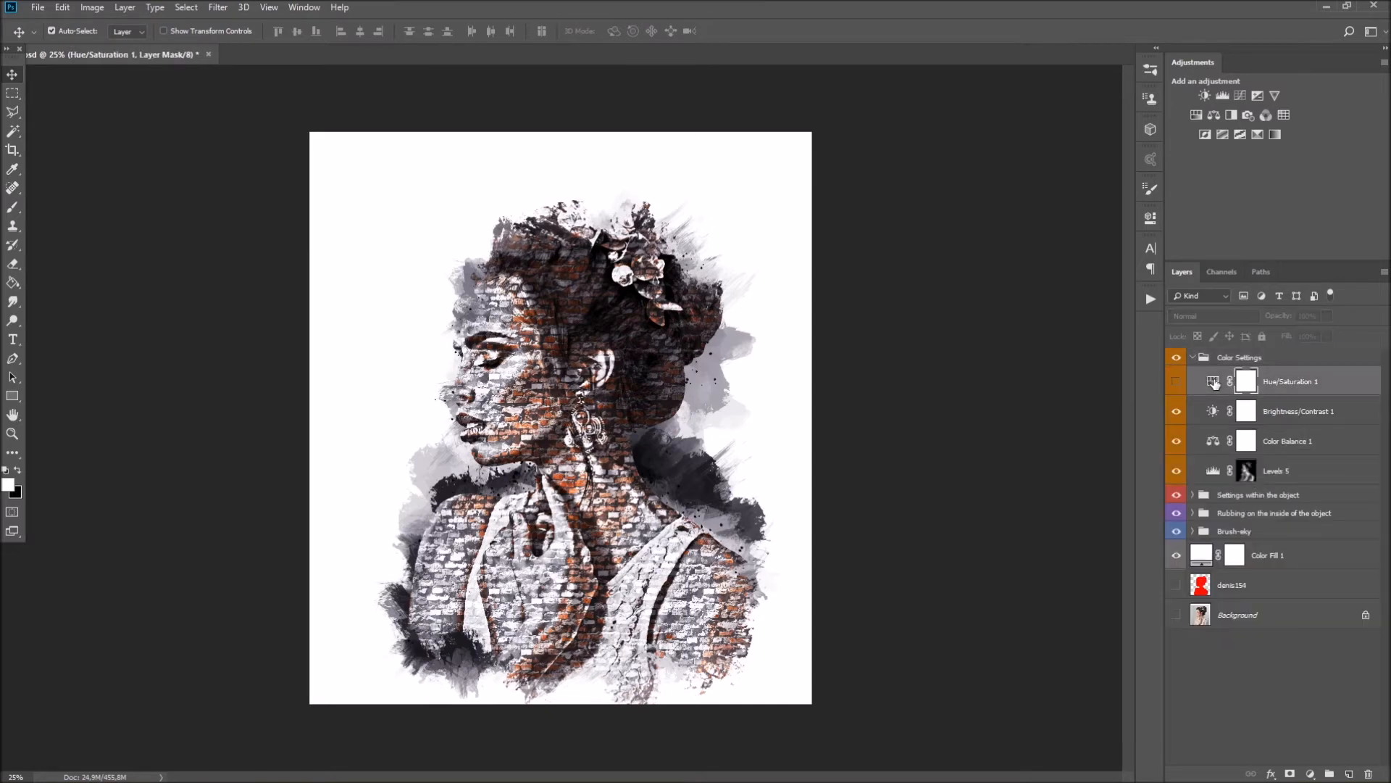
click(1177, 384)
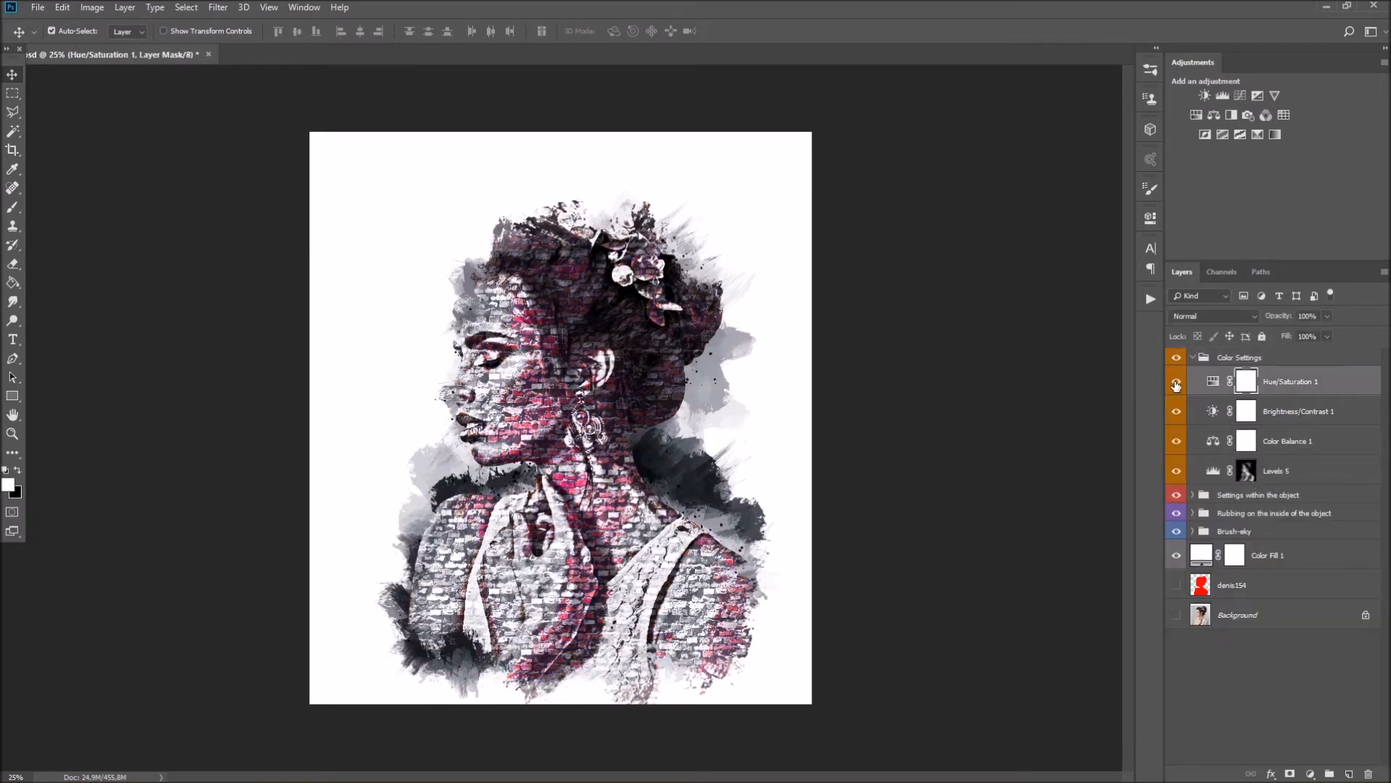
double_click(1213, 382)
mouse_move(1020, 307)
mouse_down()
mouse_move(1103, 314)
mouse_move(1004, 316)
mouse_move(1076, 345)
mouse_move(1043, 345)
mouse_move(1046, 312)
mouse_move(1116, 314)
mouse_move(1036, 316)
mouse_up()
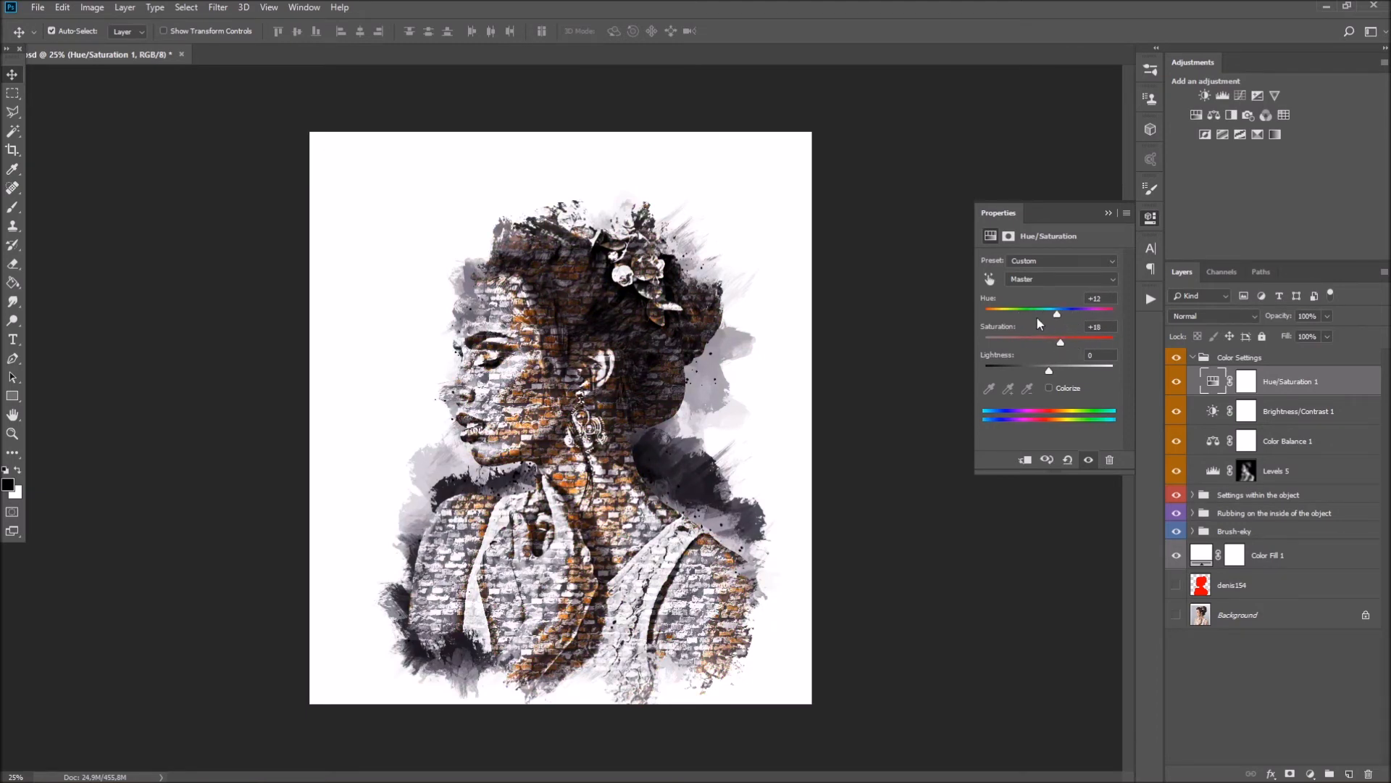
click(1177, 382)
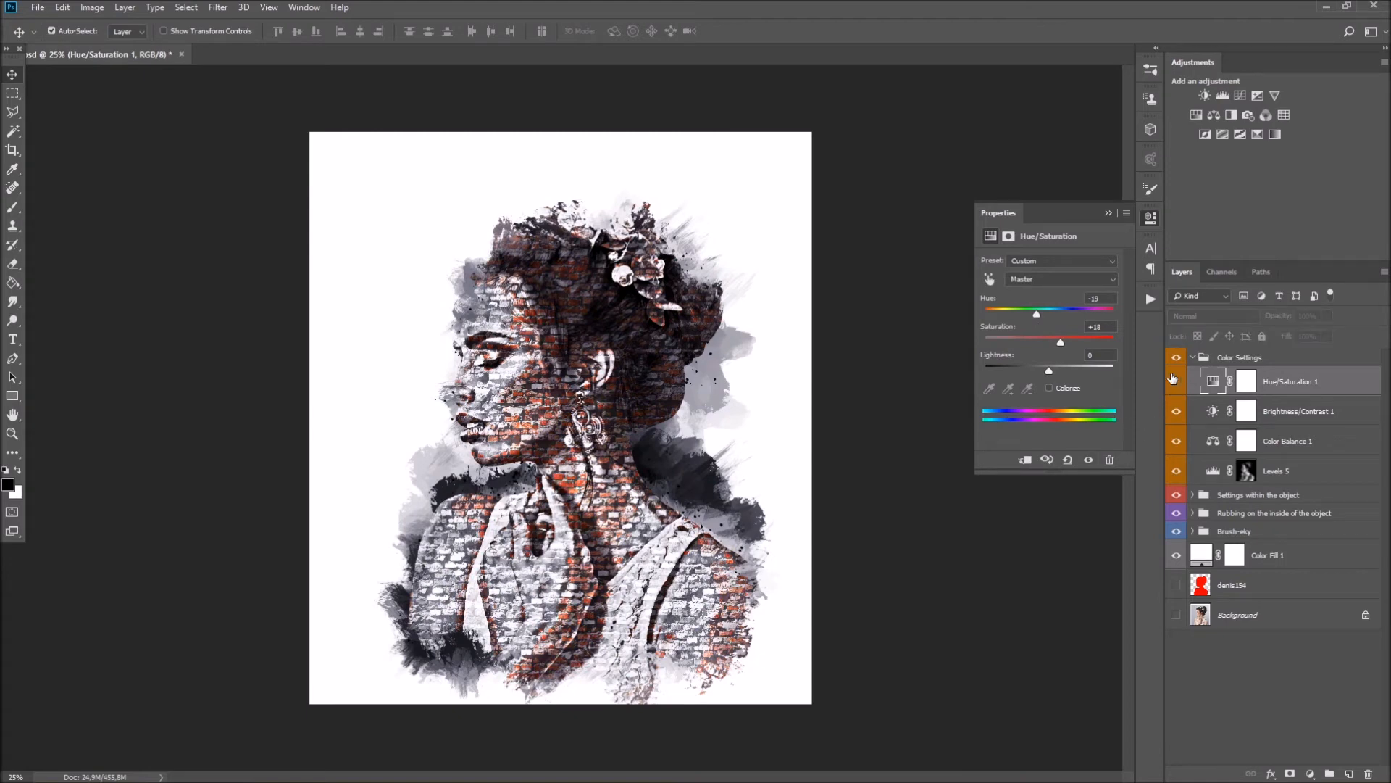
- Set the Brightness/Contrast 1 adjustment to brightness 46 and contrast 18
click(1218, 415)
drag(1062, 297, 1055, 325)
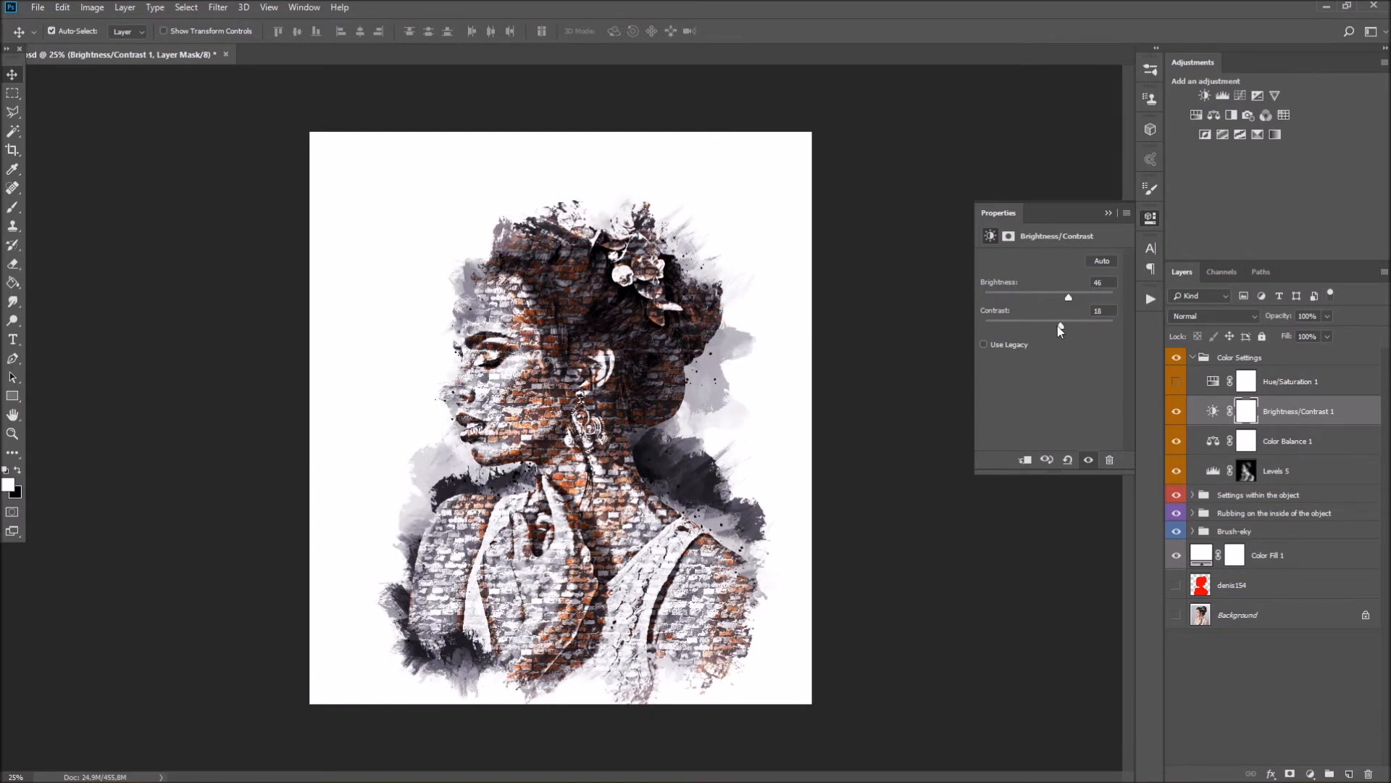
- Set the Color Balance 1 midtones to Cyan-Red -60 and Magenta-Green -67, and hide that adjustment
click(1214, 443)
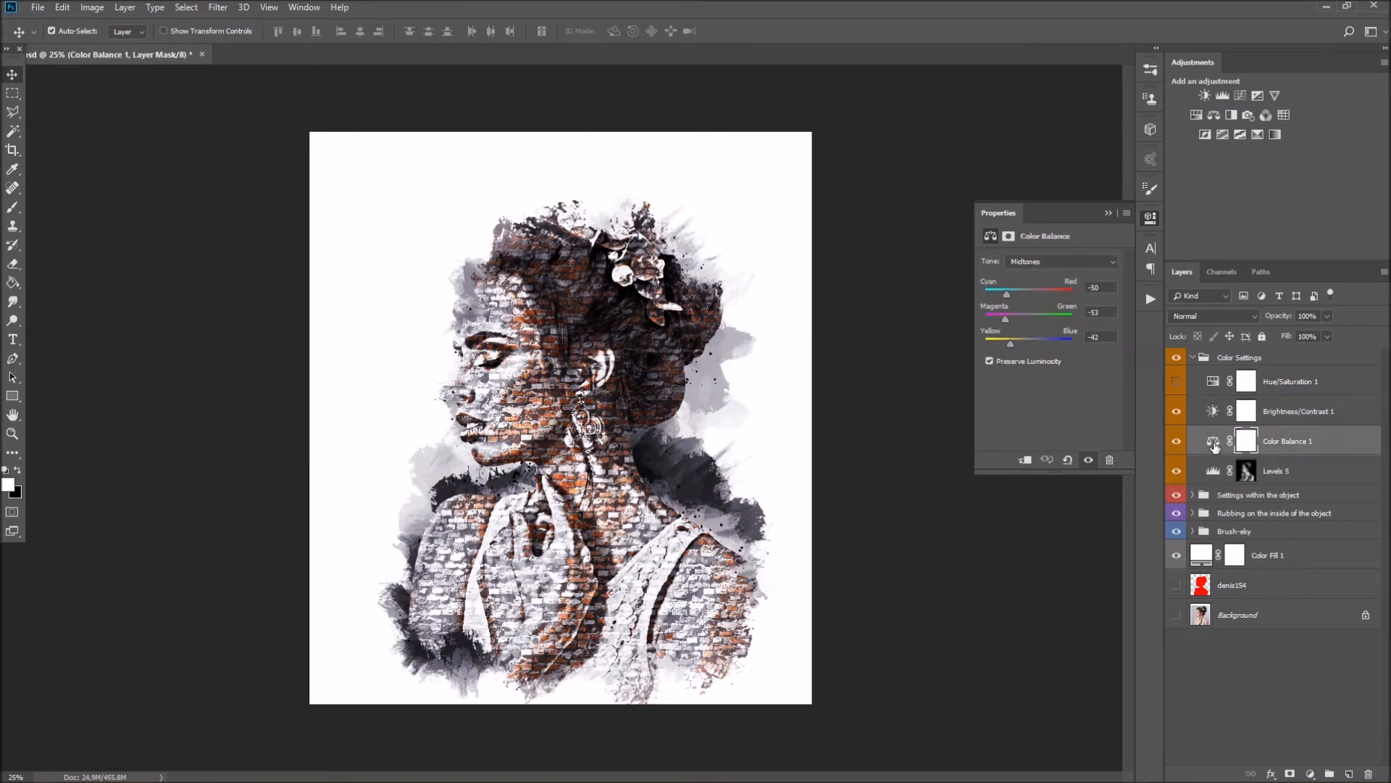
click(1177, 444)
drag(1021, 290, 985, 317)
click(1176, 441)
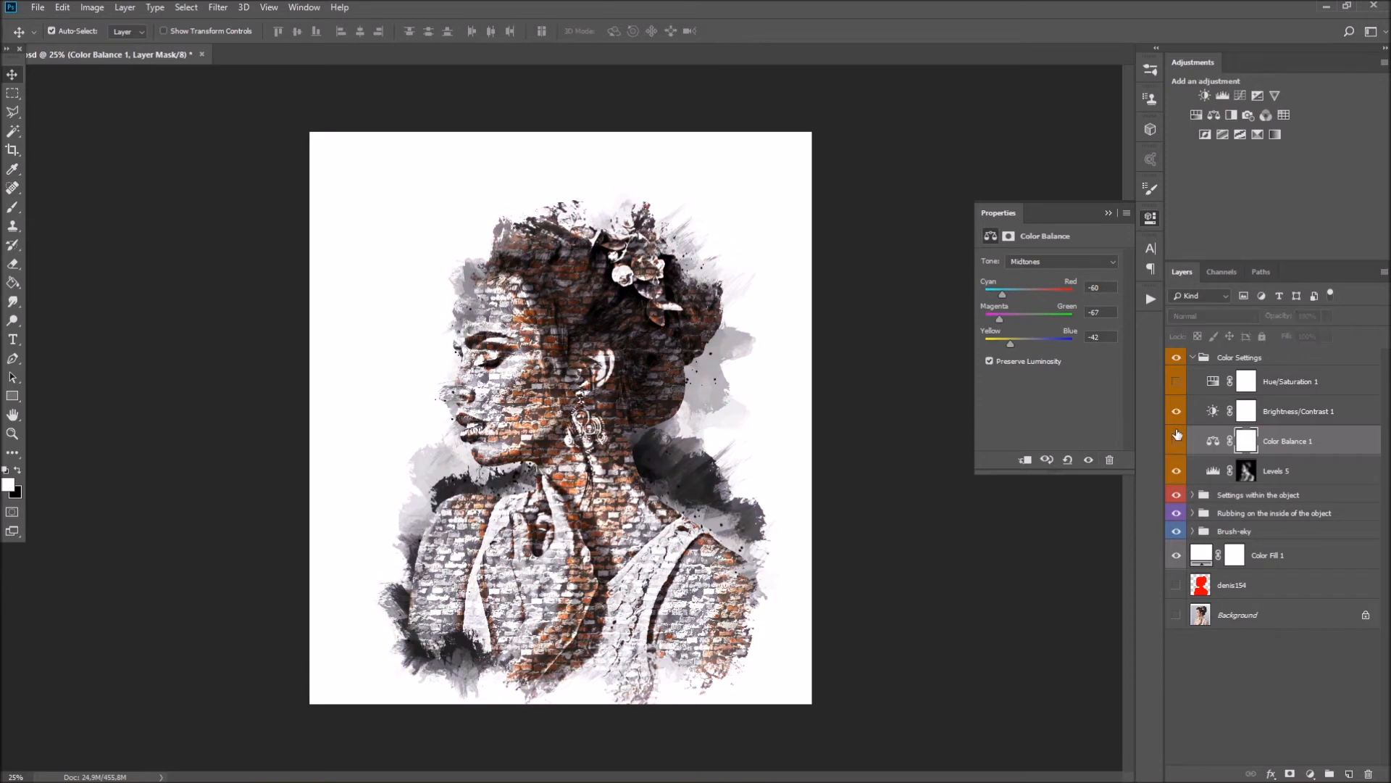
- Set the Levels 5 highlight input level to 170 and collapse the Color Settings group
click(1214, 471)
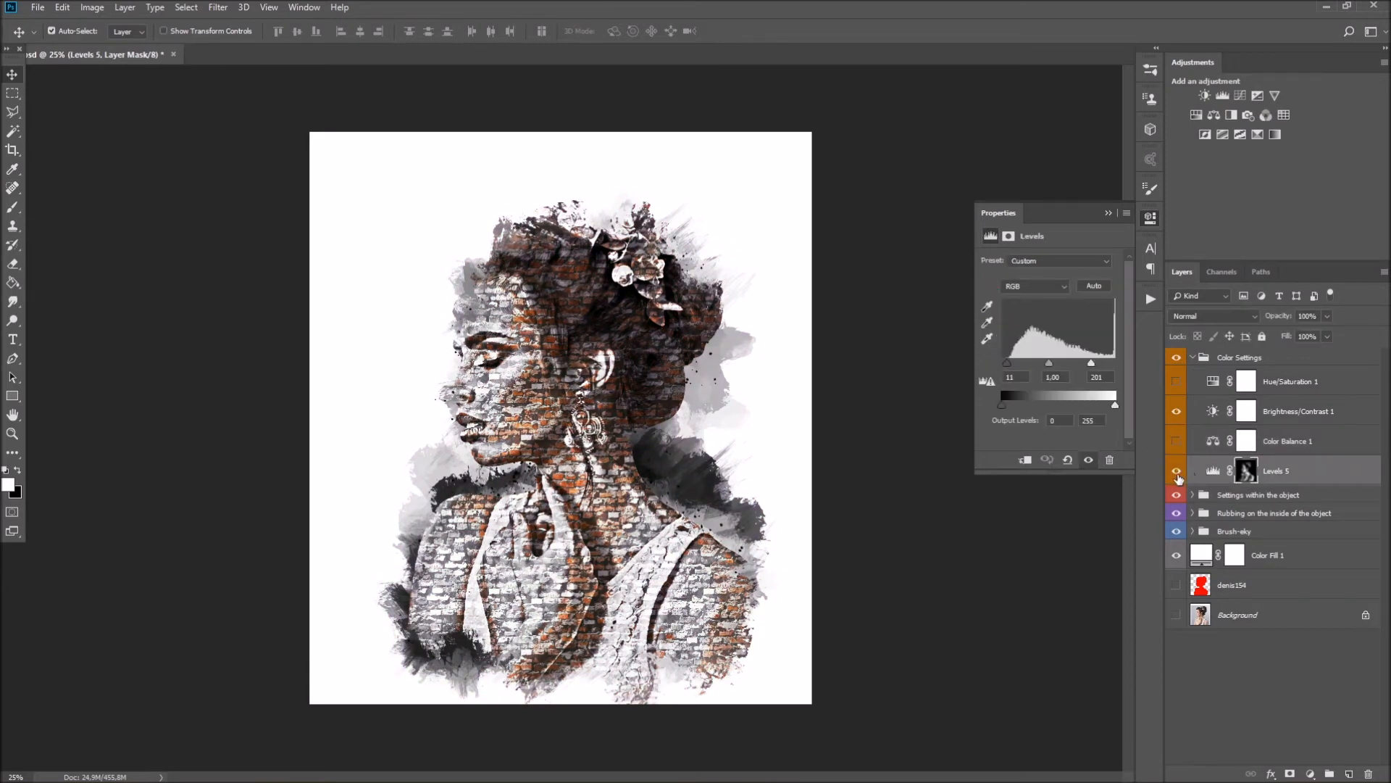
mouse_move(1091, 363)
mouse_down()
mouse_move(1065, 363)
mouse_move(1077, 363)
mouse_up()
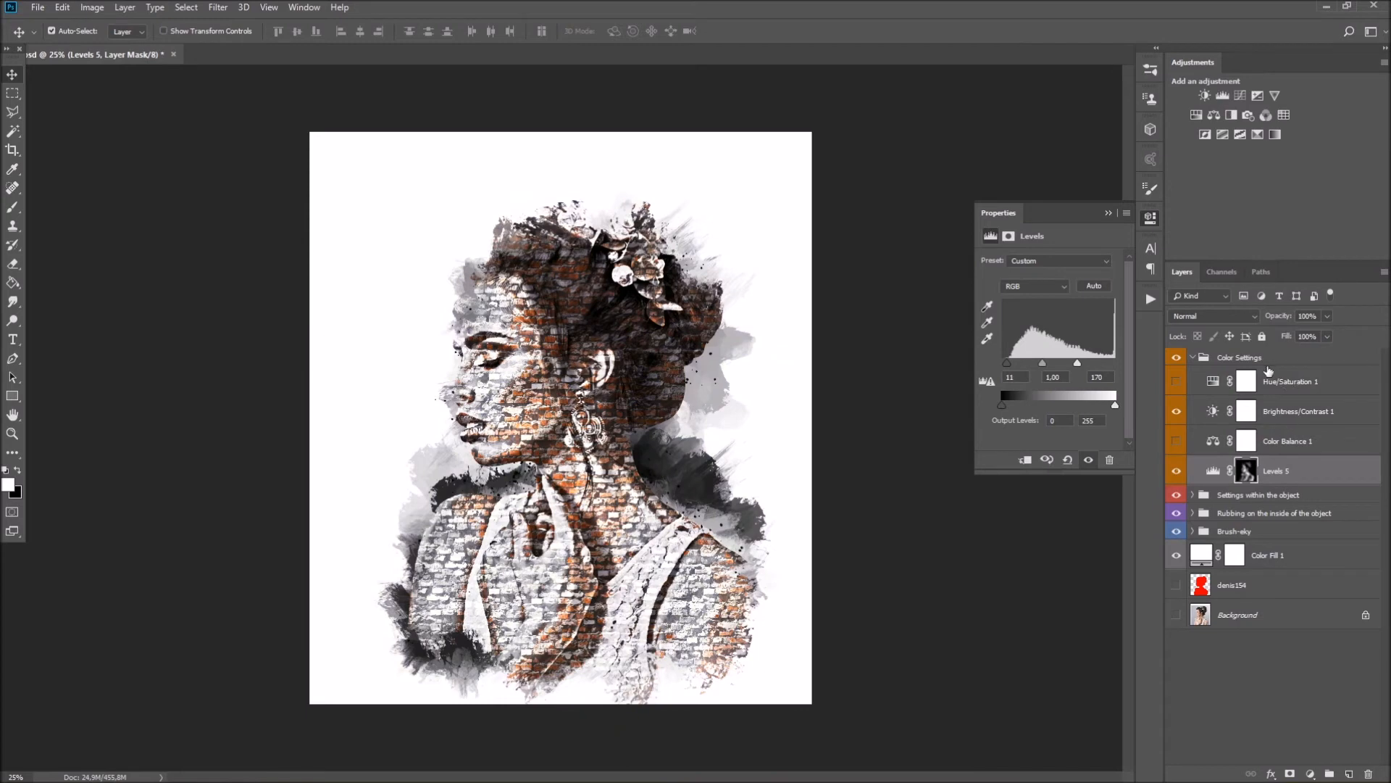
click(1235, 358)
click(1192, 357)
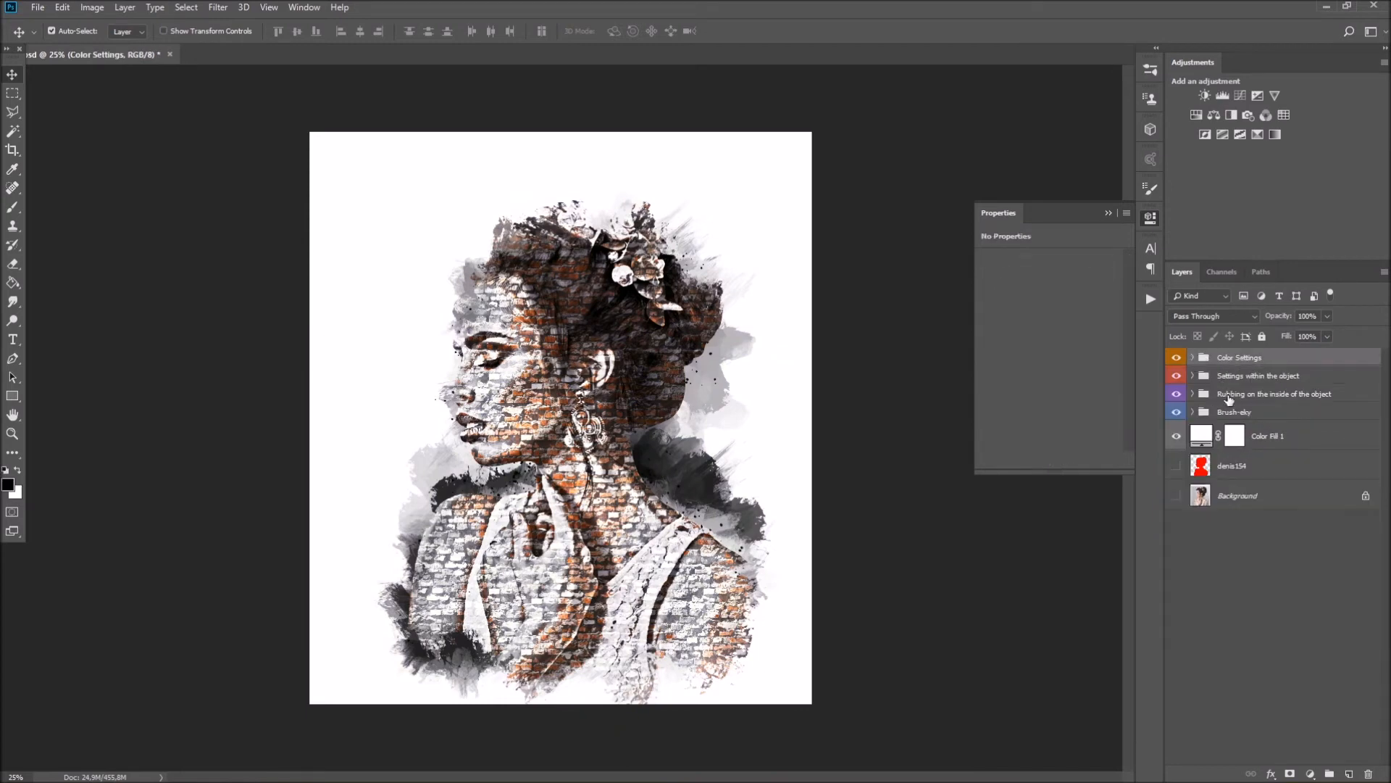
- In the Settings within the object group, compare the image with the qww layer and the layer beneath it hidden and shown
click(1231, 376)
click(1192, 375)
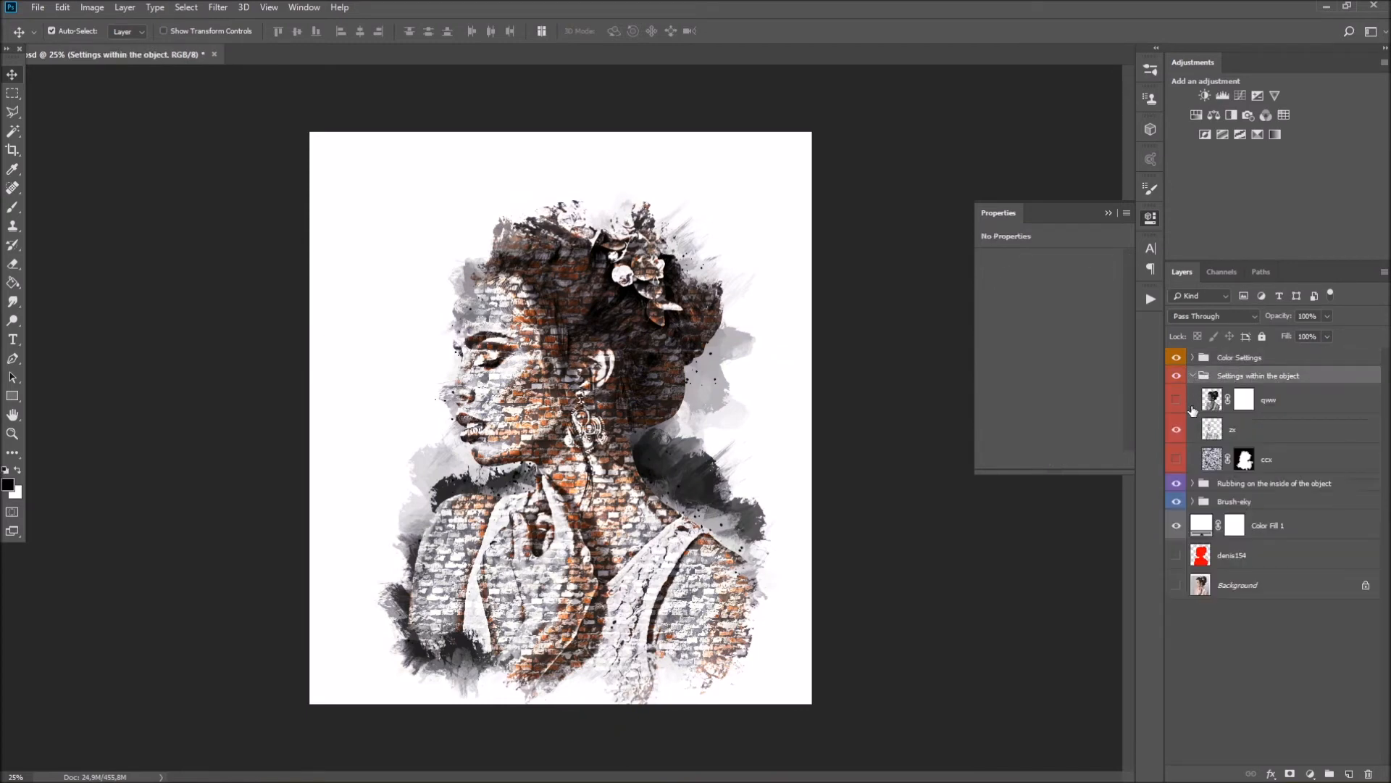
click(1193, 406)
click(1176, 400)
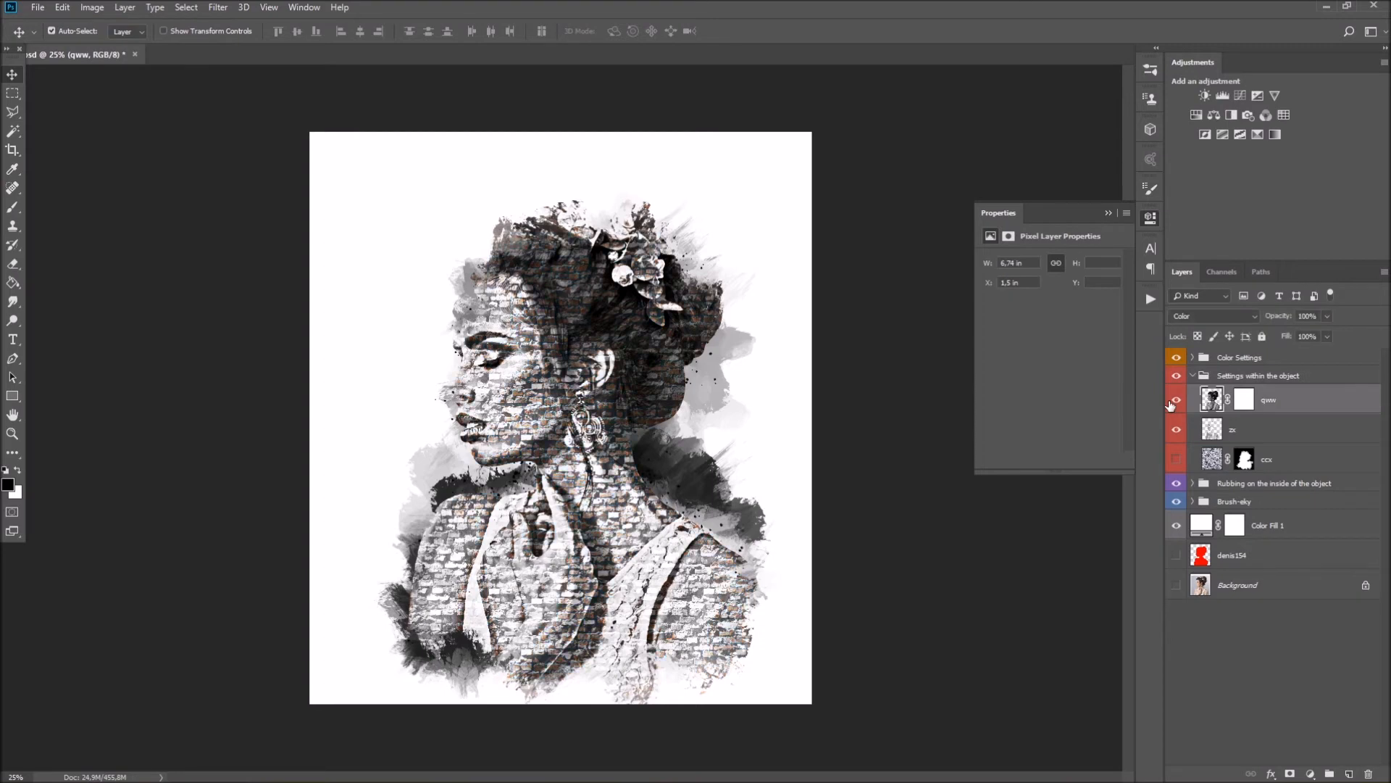
click(1171, 403)
click(1171, 403)
click(1170, 403)
click(1194, 429)
click(1174, 434)
click(1174, 434)
- Show the ccx layer and raise its opacity to 85%
click(1212, 461)
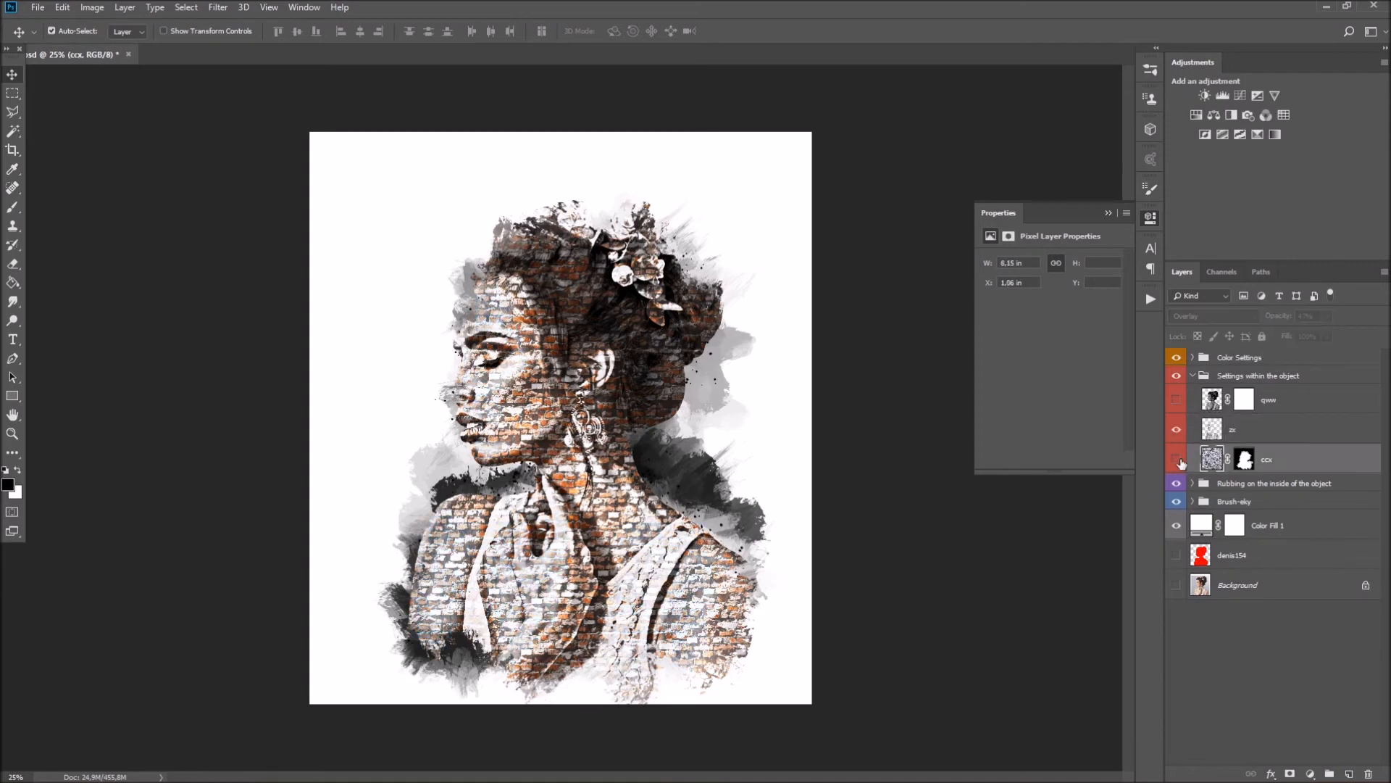
click(1176, 459)
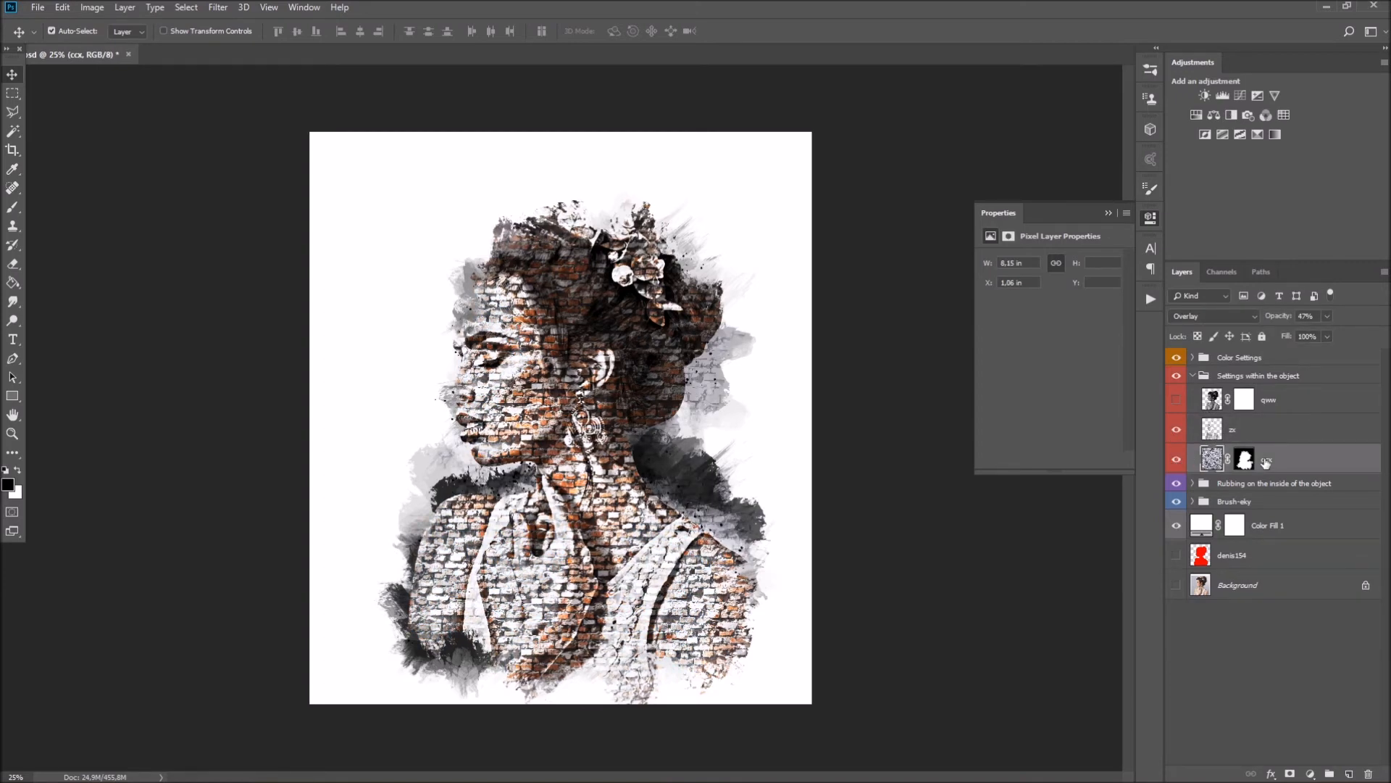
drag(1325, 332, 1354, 333)
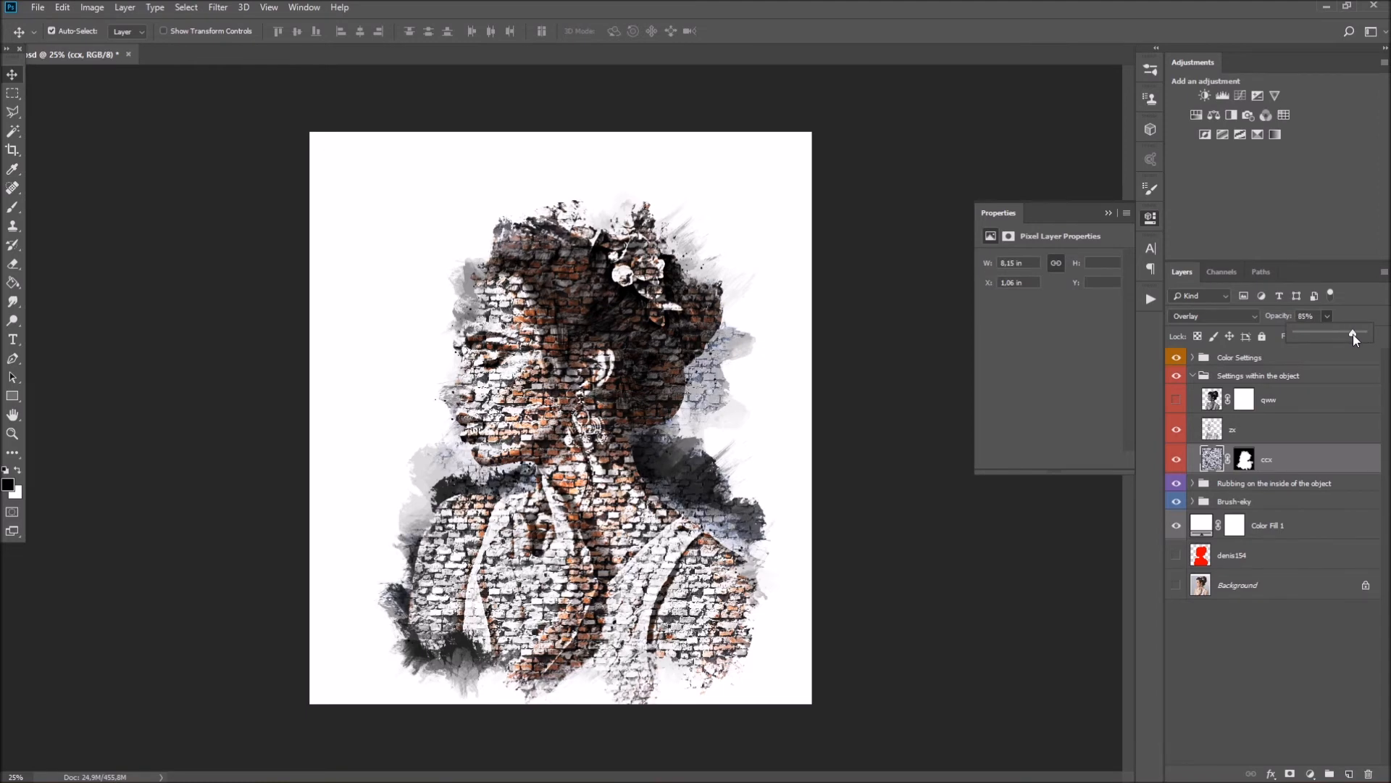
- Paint black over the face on the ccx layer mask with a soft 275 px brush, and compare with the layer hidden and shown
click(1244, 459)
click(13, 207)
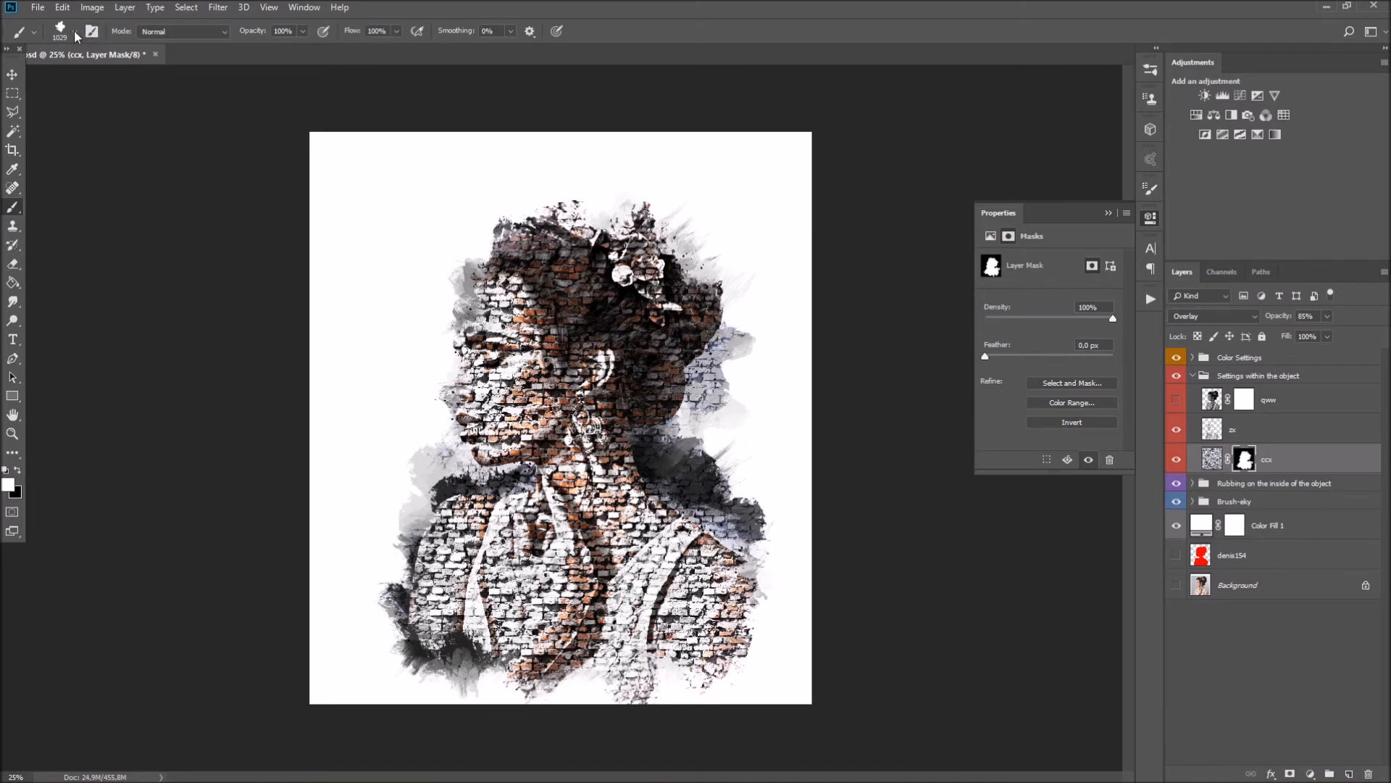
click(75, 32)
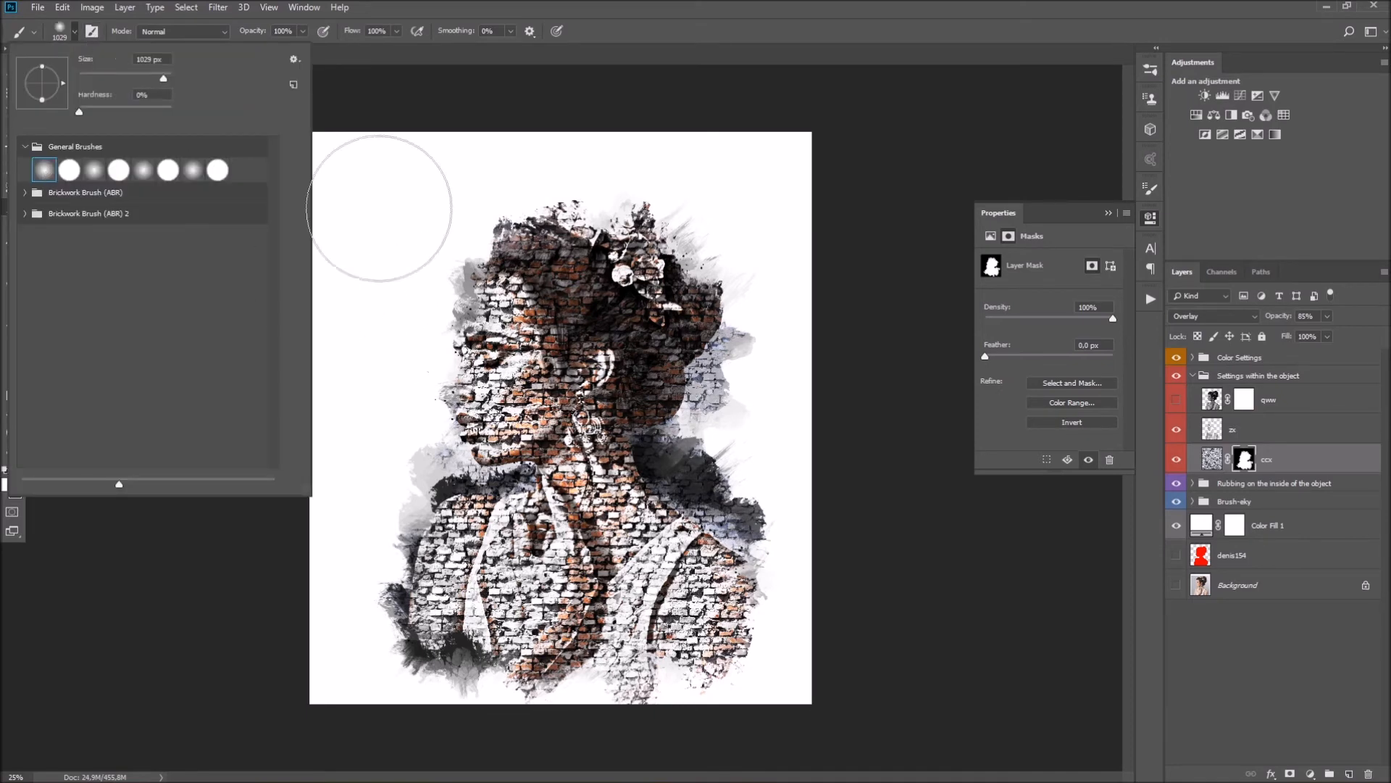
drag(163, 79, 152, 78)
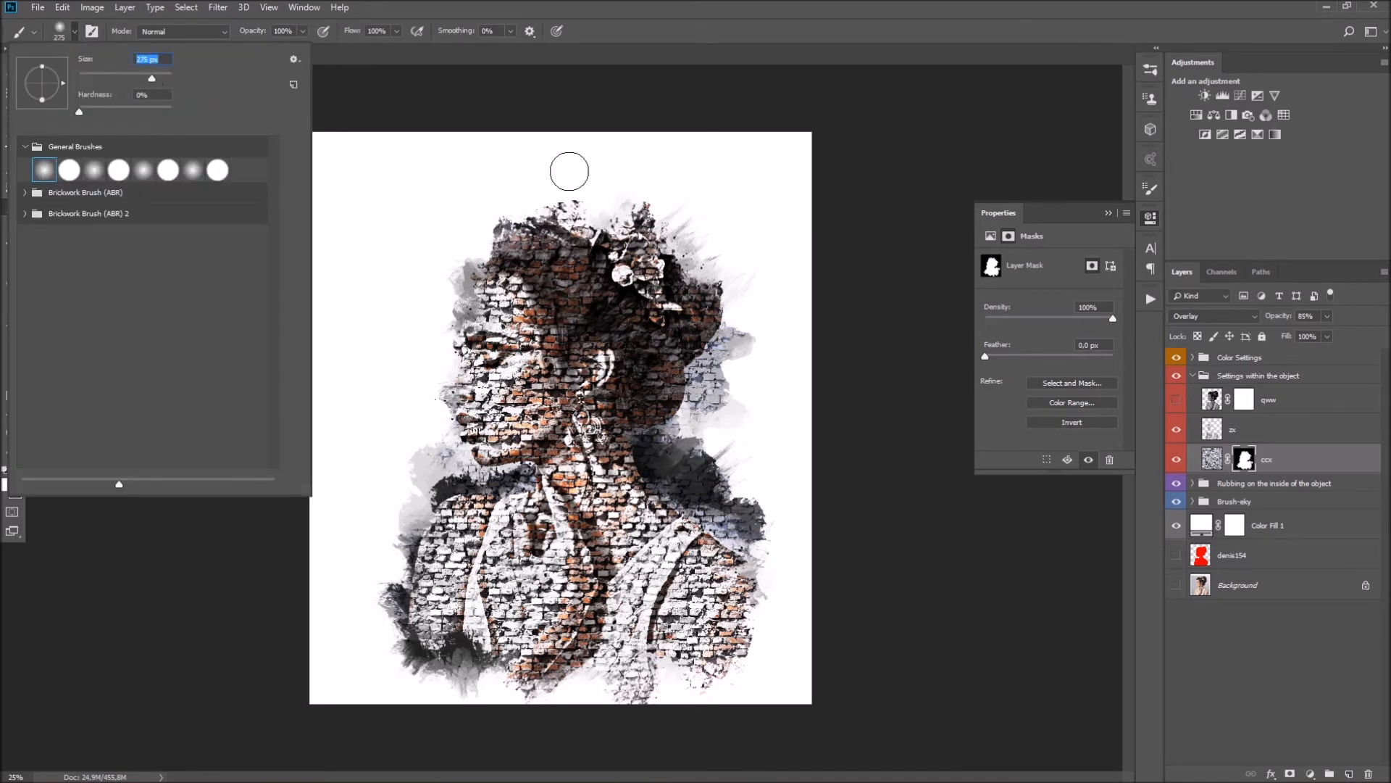
key(Return)
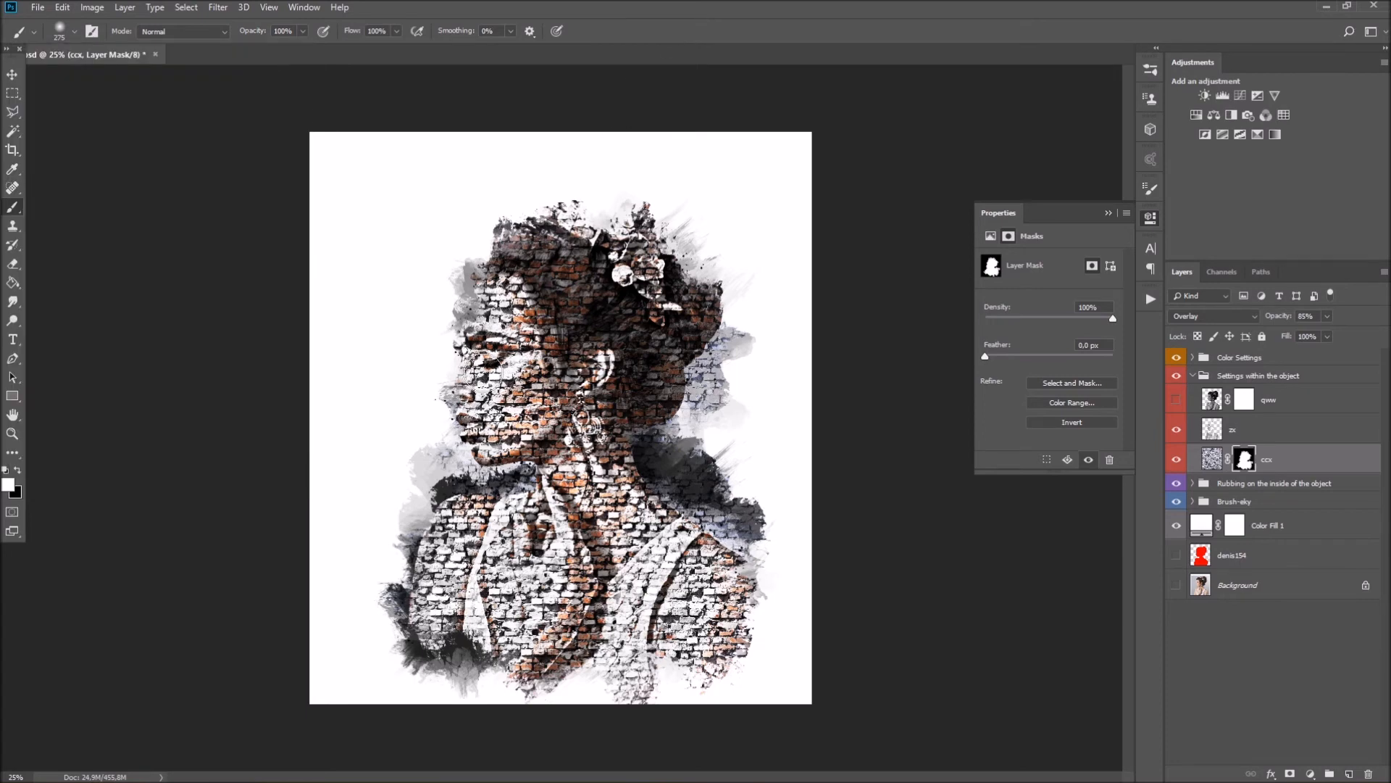
click(17, 471)
mouse_move(487, 349)
mouse_down()
mouse_move(485, 299)
mouse_move(505, 300)
mouse_move(484, 367)
mouse_move(477, 347)
mouse_move(515, 302)
mouse_up()
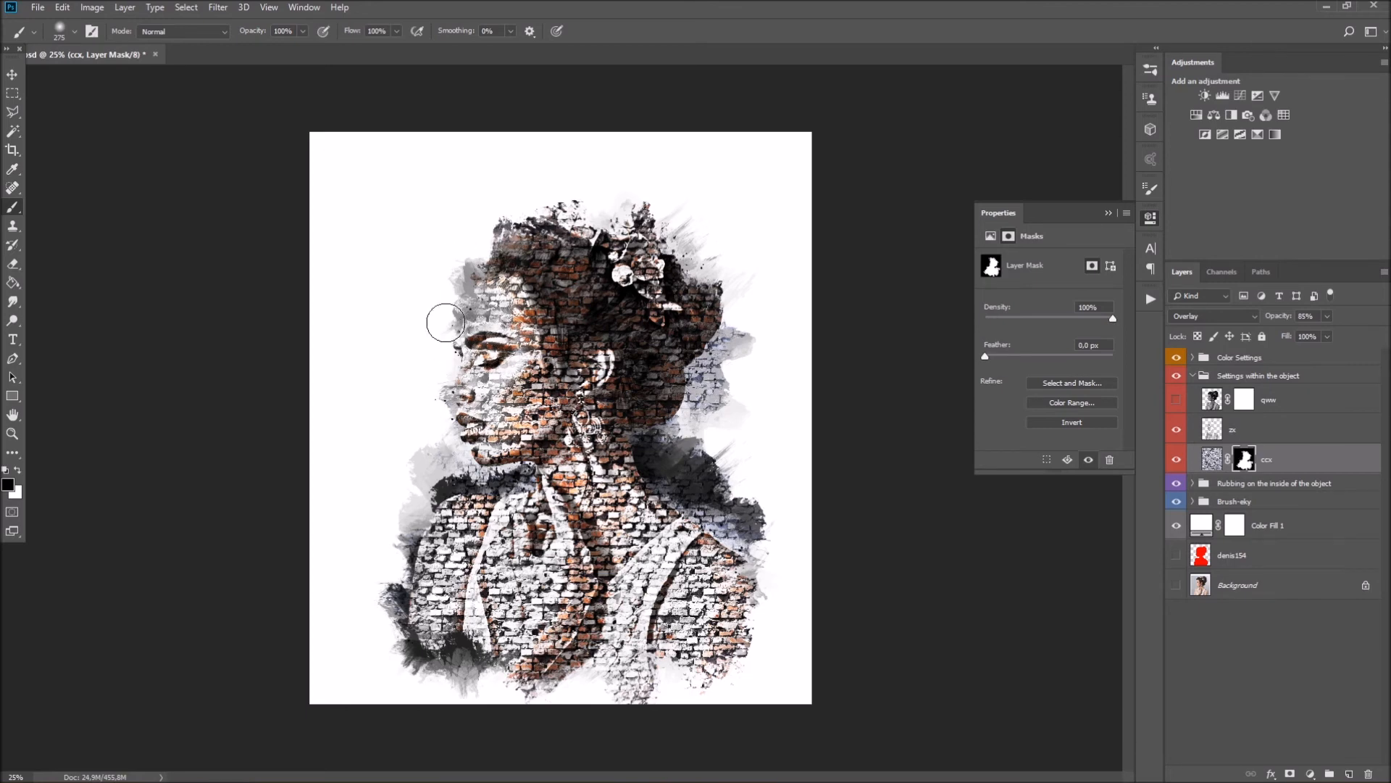
click(1176, 460)
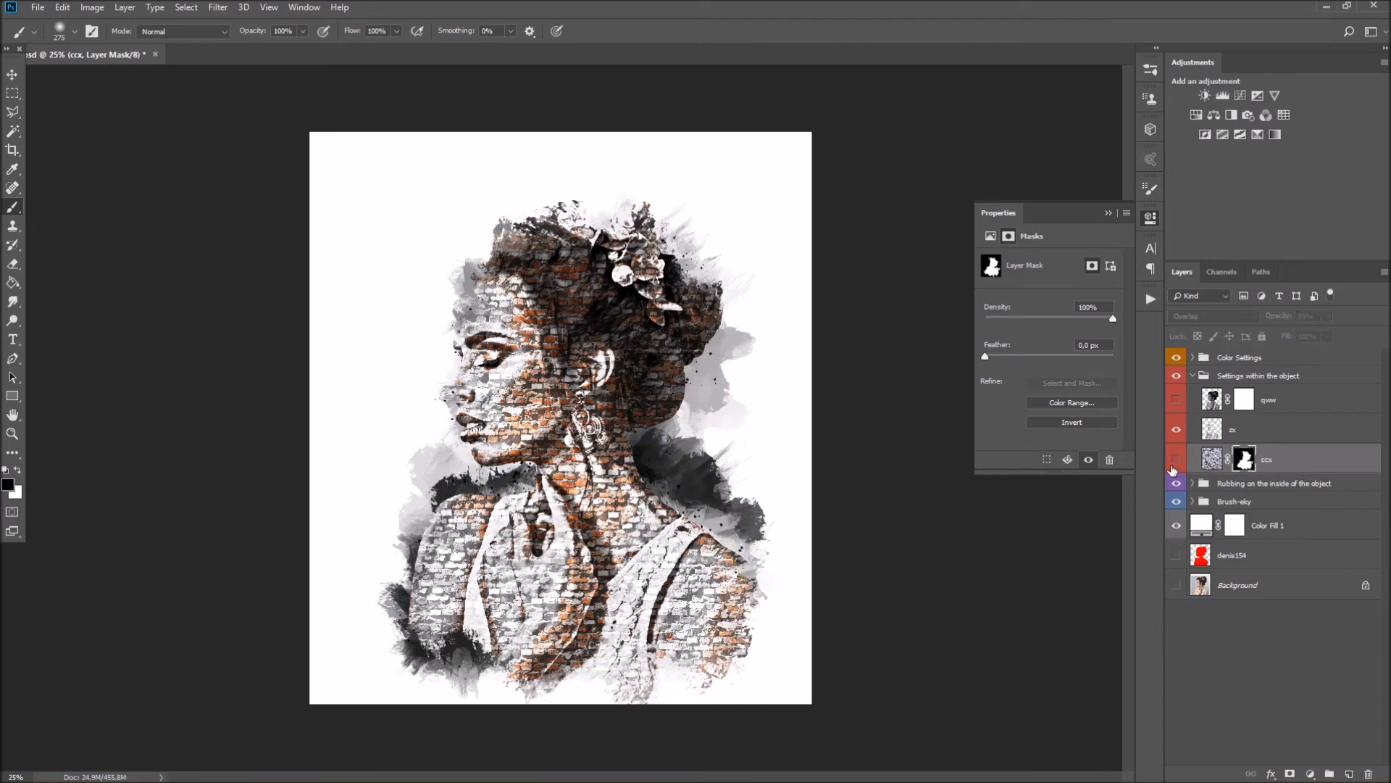
click(1174, 464)
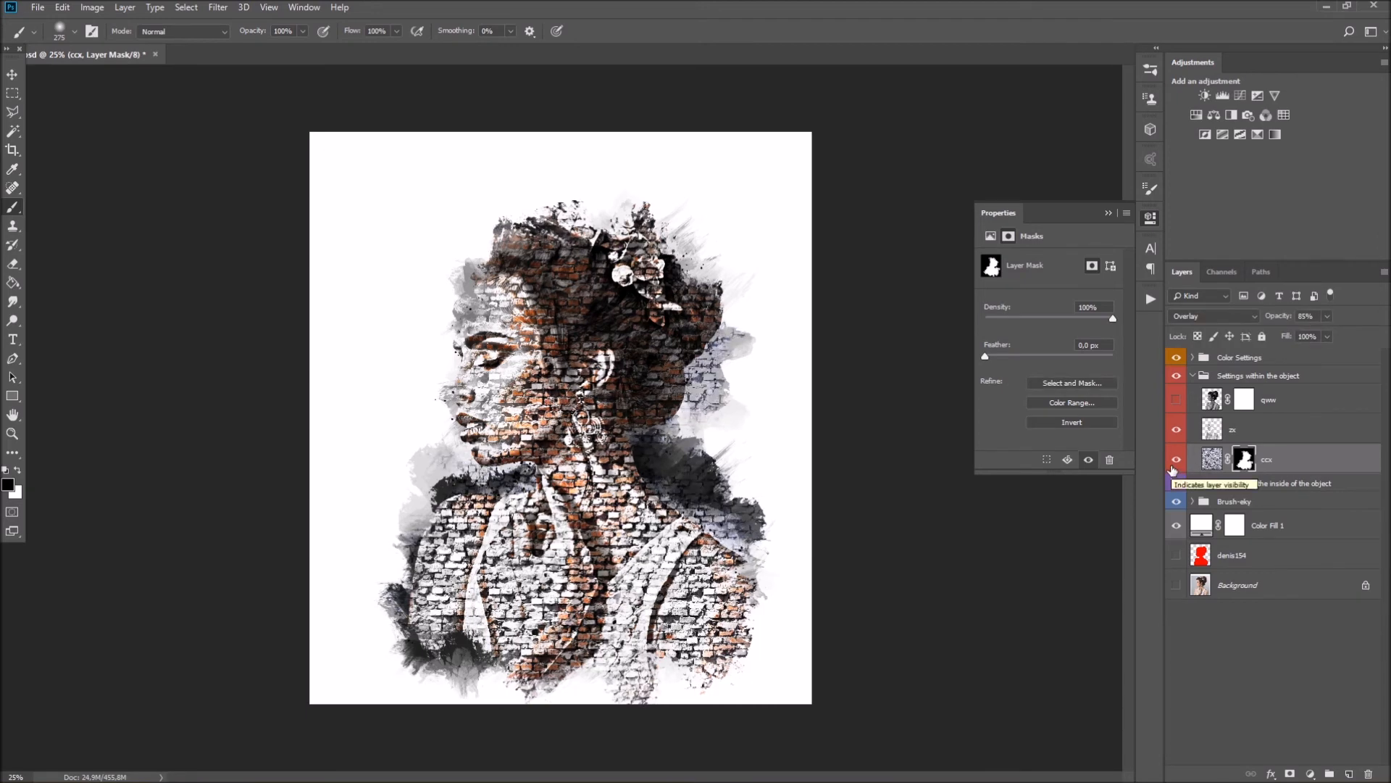
- On the ccx mask, paint white back over the face and black over the background behind the woman's head and shoulder
click(18, 471)
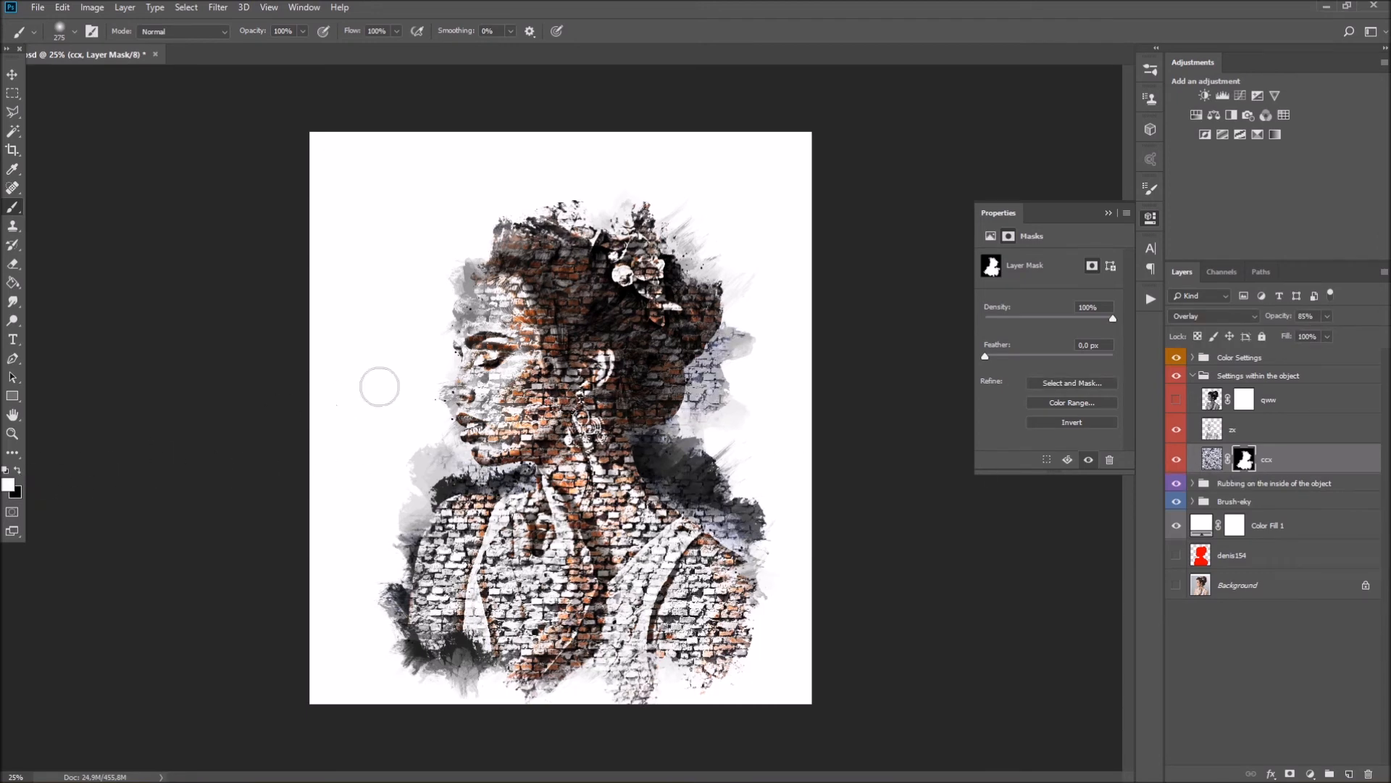
mouse_move(490, 384)
mouse_down()
mouse_move(500, 362)
mouse_move(489, 340)
mouse_move(471, 355)
mouse_move(471, 301)
mouse_up()
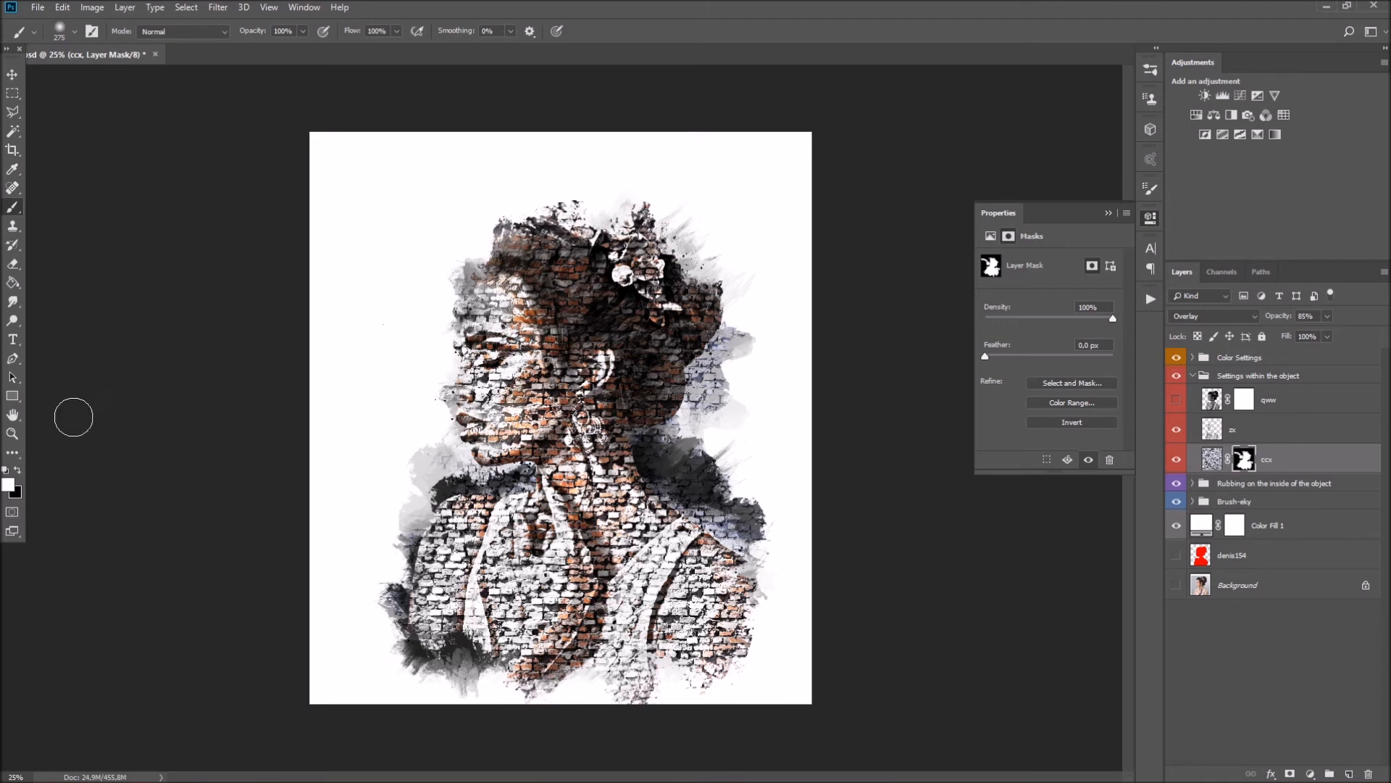
click(20, 471)
mouse_move(786, 544)
mouse_down()
mouse_move(714, 511)
mouse_move(721, 400)
mouse_move(708, 382)
mouse_move(749, 314)
mouse_move(725, 479)
mouse_up()
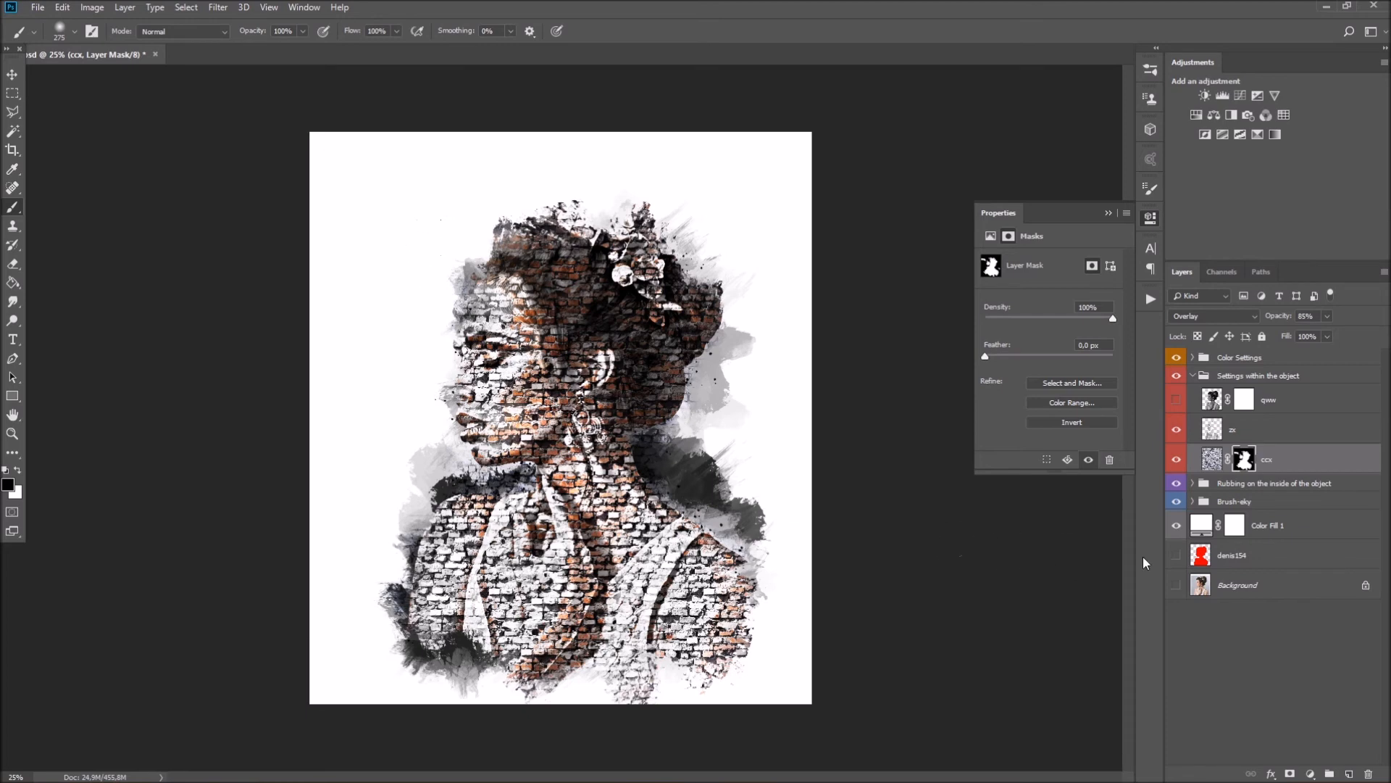
- Lower the ccx layer's opacity to 61% and collapse the Settings within the object group
drag(1329, 317, 1308, 353)
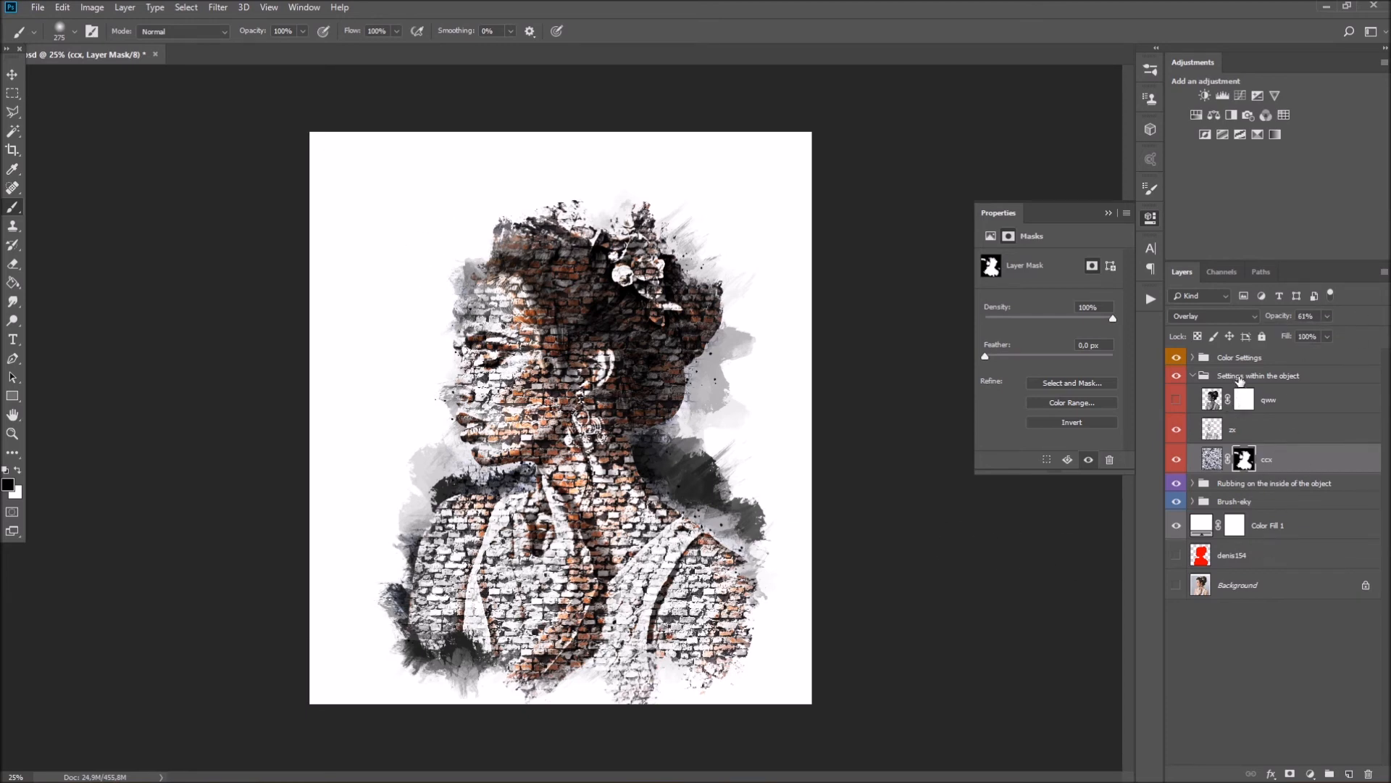
click(1185, 377)
click(1192, 376)
- In the Rubbing on the inside of the object group, compare the portrait with the as-3 and as-6 layers hidden and shown
click(1195, 394)
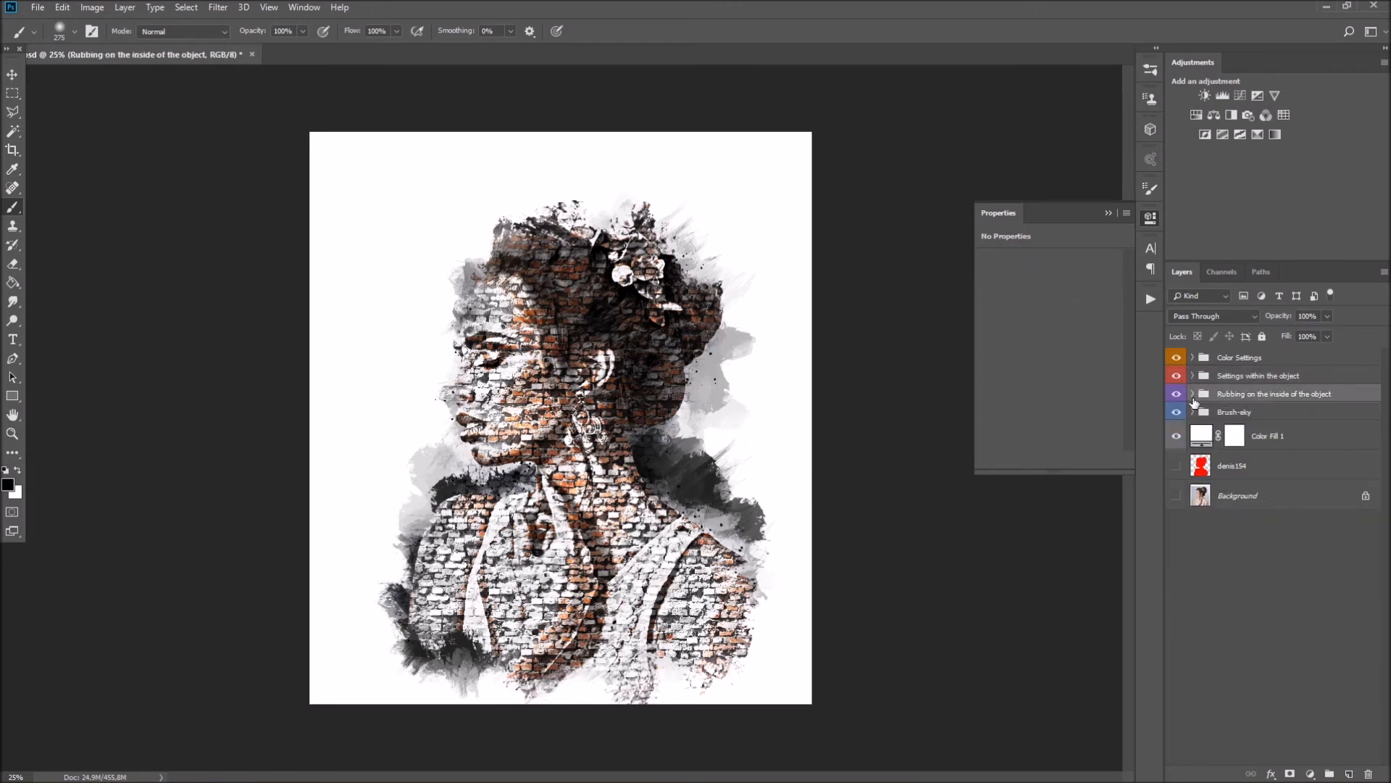
click(1193, 394)
click(1202, 481)
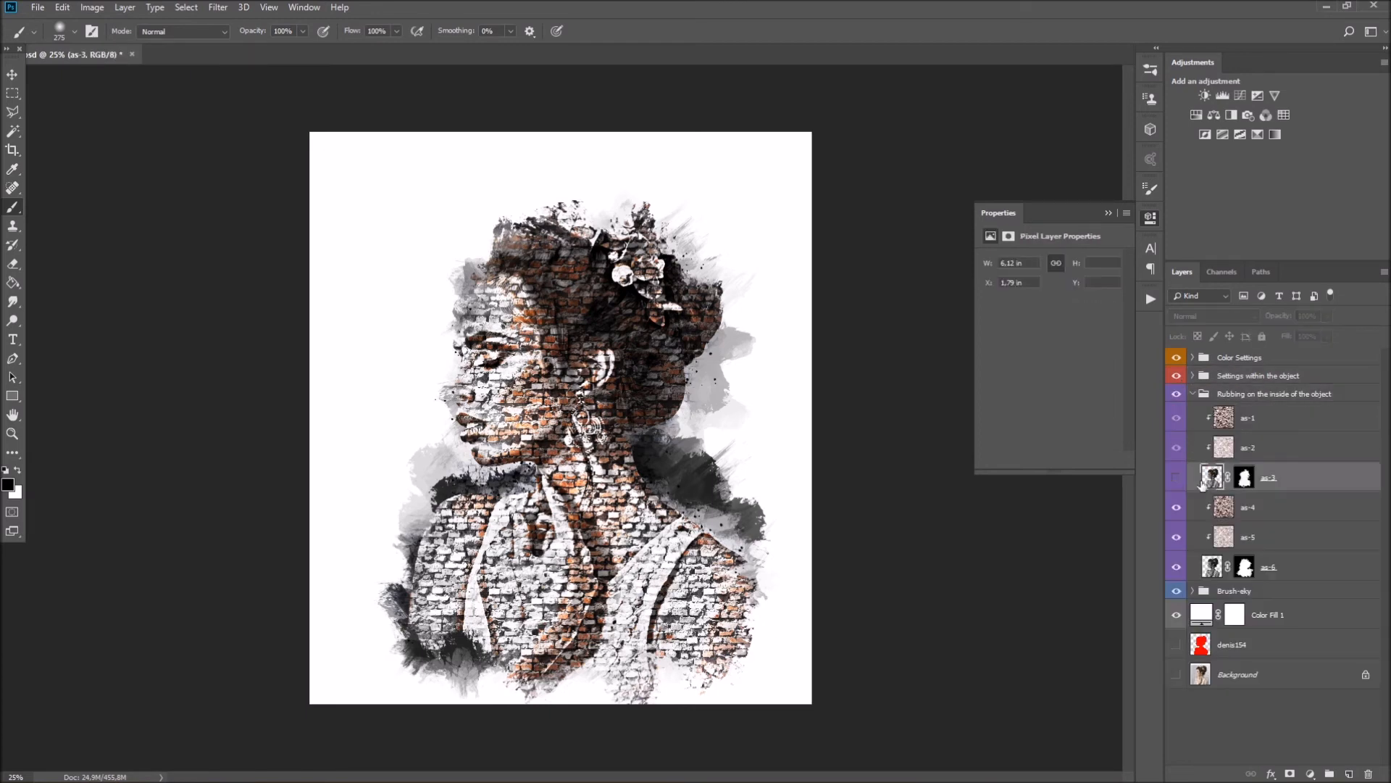
click(1177, 567)
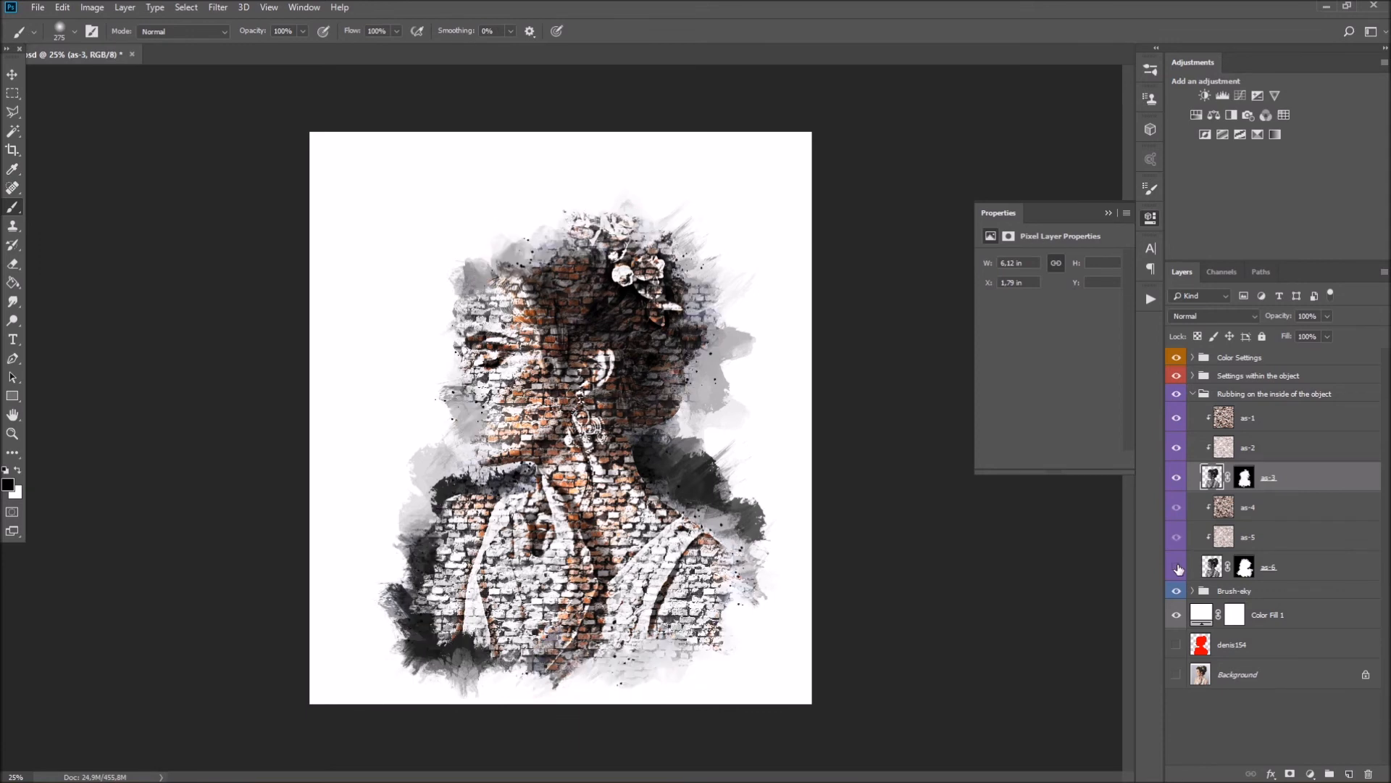
click(1178, 568)
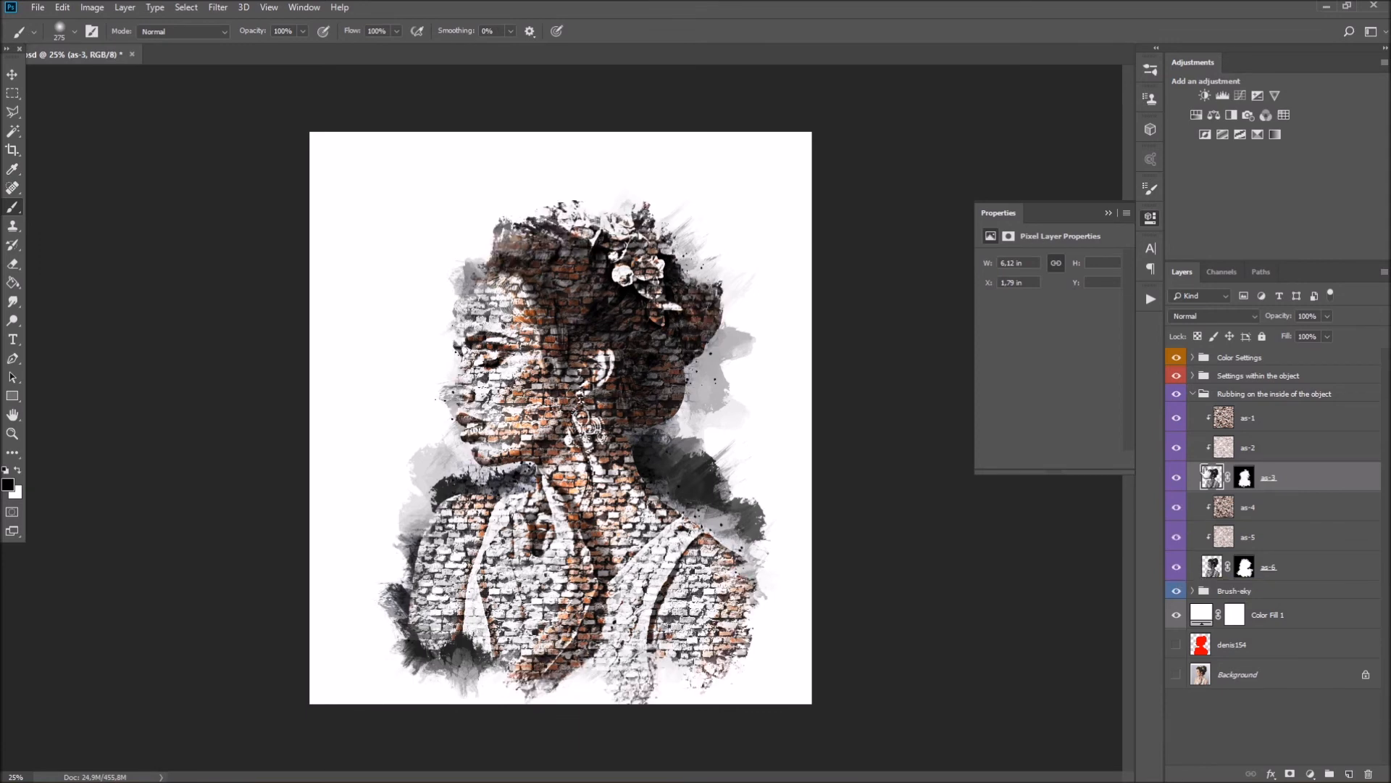
click(1177, 478)
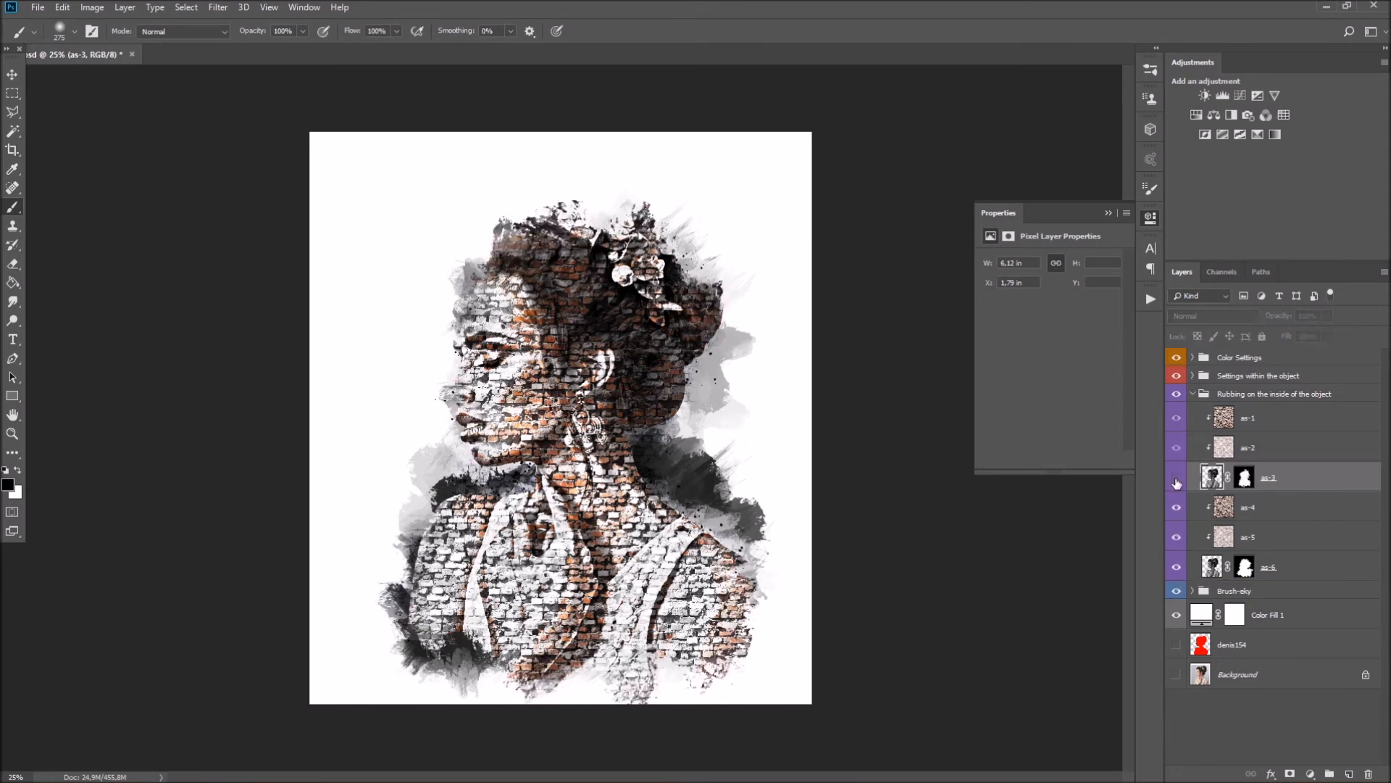
- Adjust the as-4 layer's opacity, set the as-5 layer's opacity to 70%, and collapse their group
click(1244, 512)
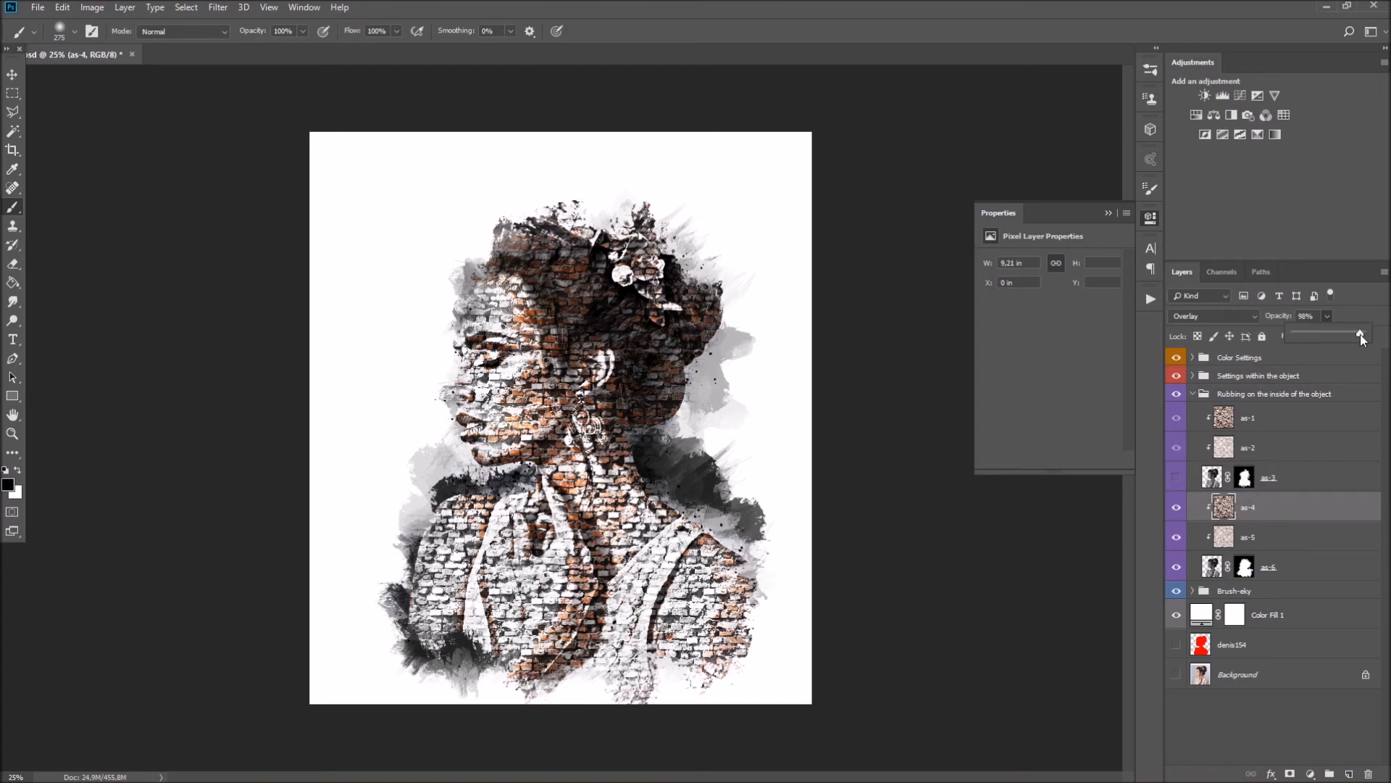
mouse_move(1327, 335)
mouse_down()
mouse_move(1289, 335)
mouse_move(1329, 334)
mouse_up()
click(1250, 538)
click(1329, 317)
mouse_move(1290, 332)
mouse_down()
mouse_move(1323, 332)
mouse_move(1278, 335)
mouse_up()
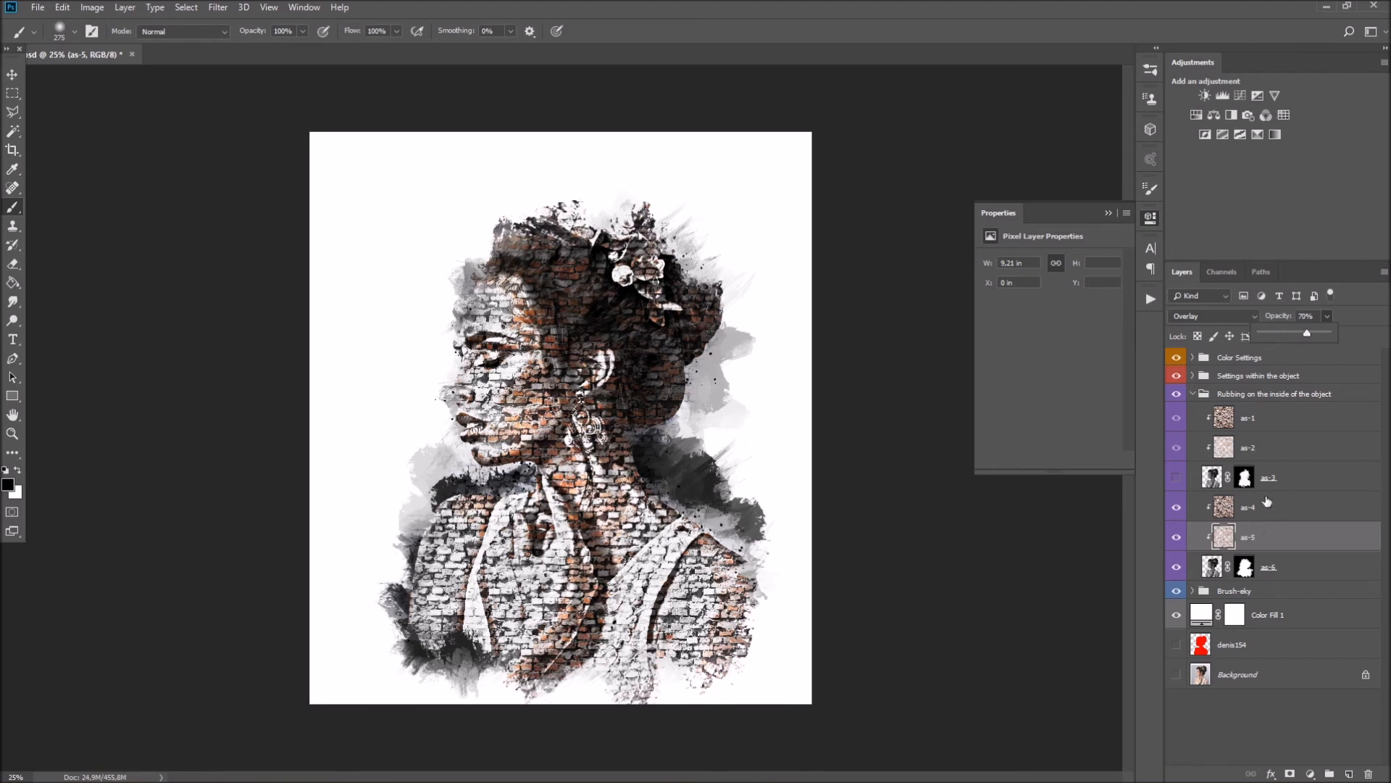
click(1241, 400)
click(1193, 393)
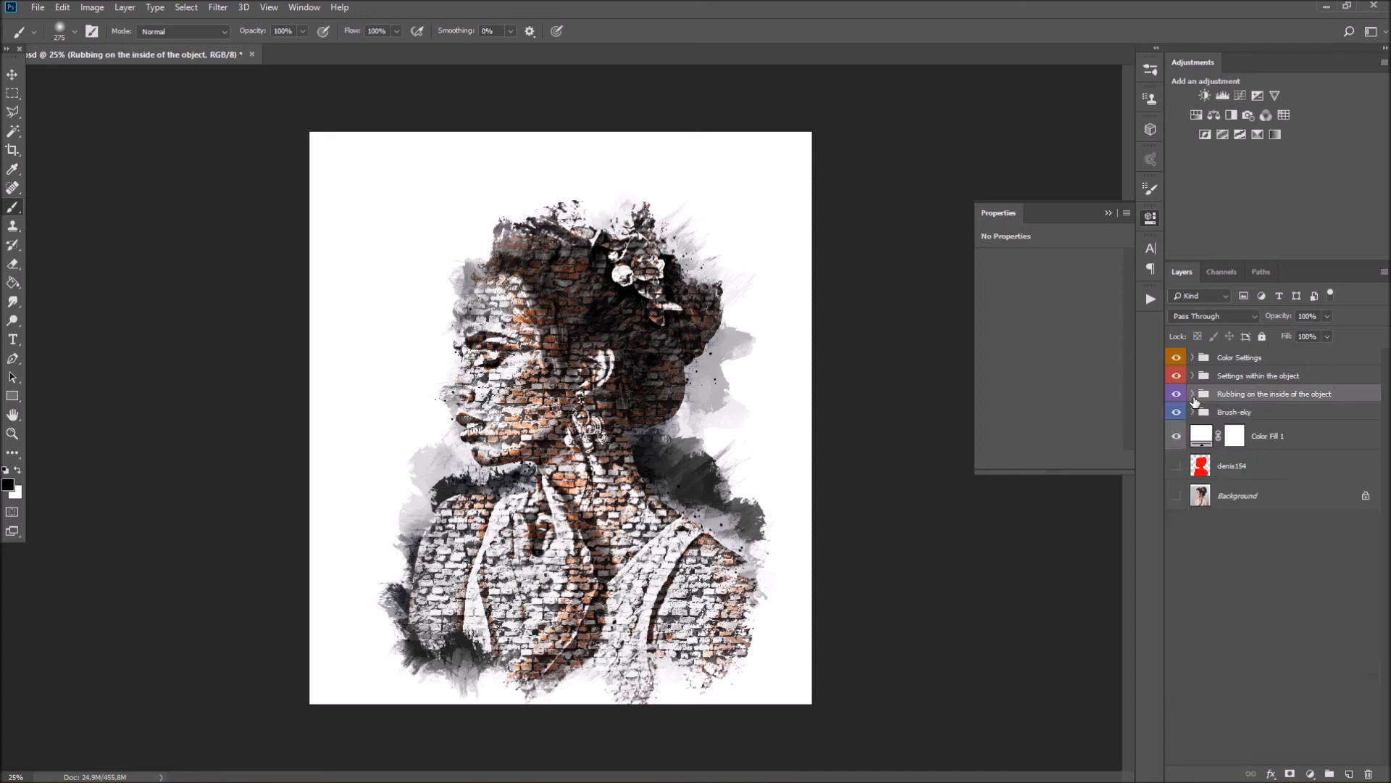
- In the Brush-eky group, preview the cxs-1 layer hidden and shown, and enlarge it to about 6.85 in wide with Free Transform
click(1238, 415)
click(1193, 412)
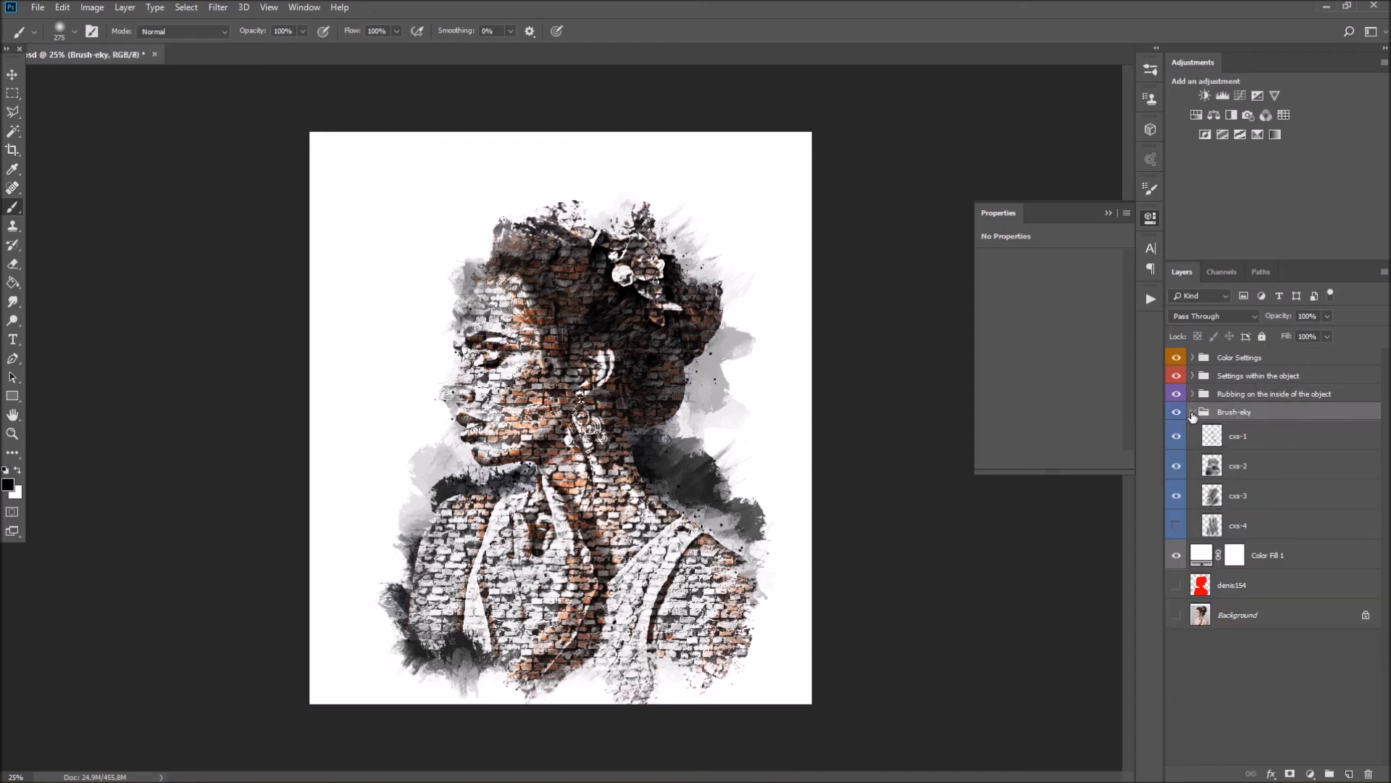
click(1245, 438)
click(1179, 442)
click(1179, 442)
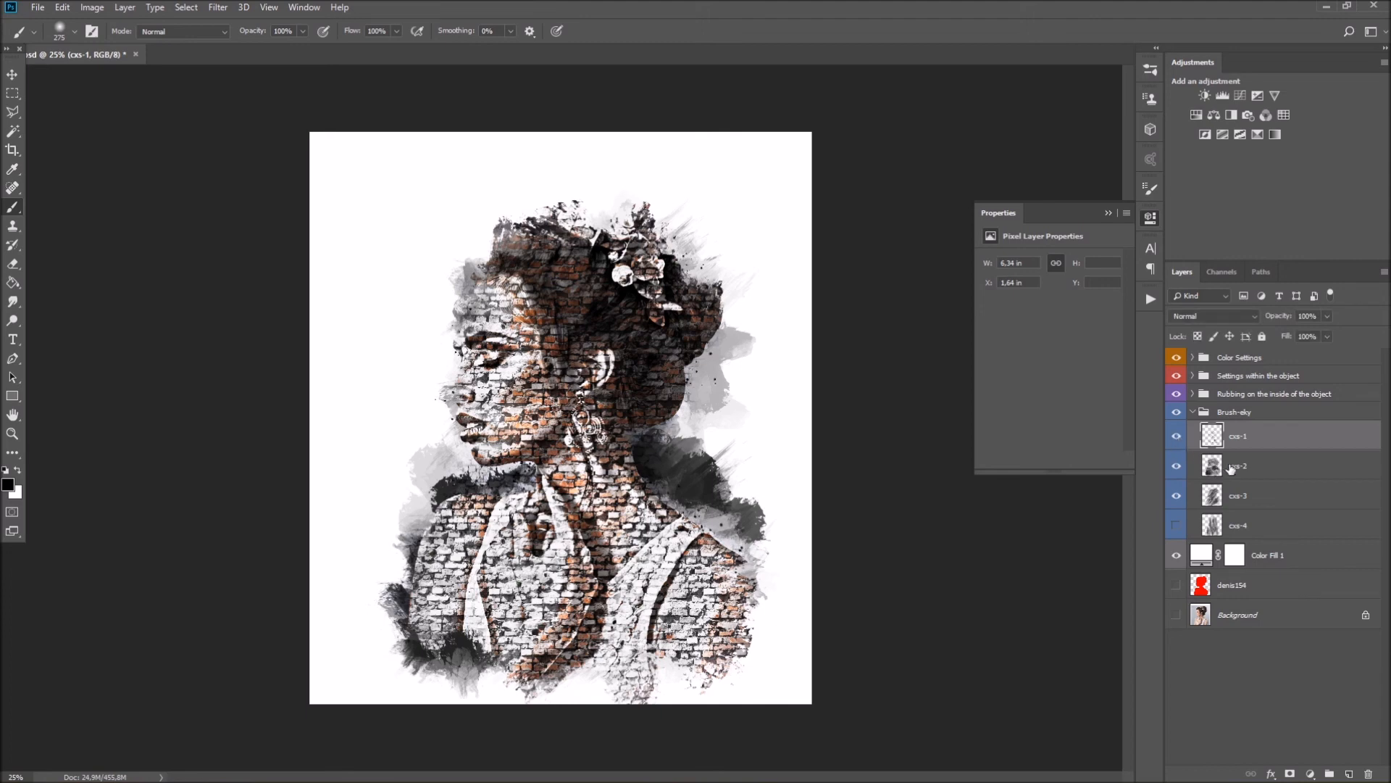
key(ctrl+t)
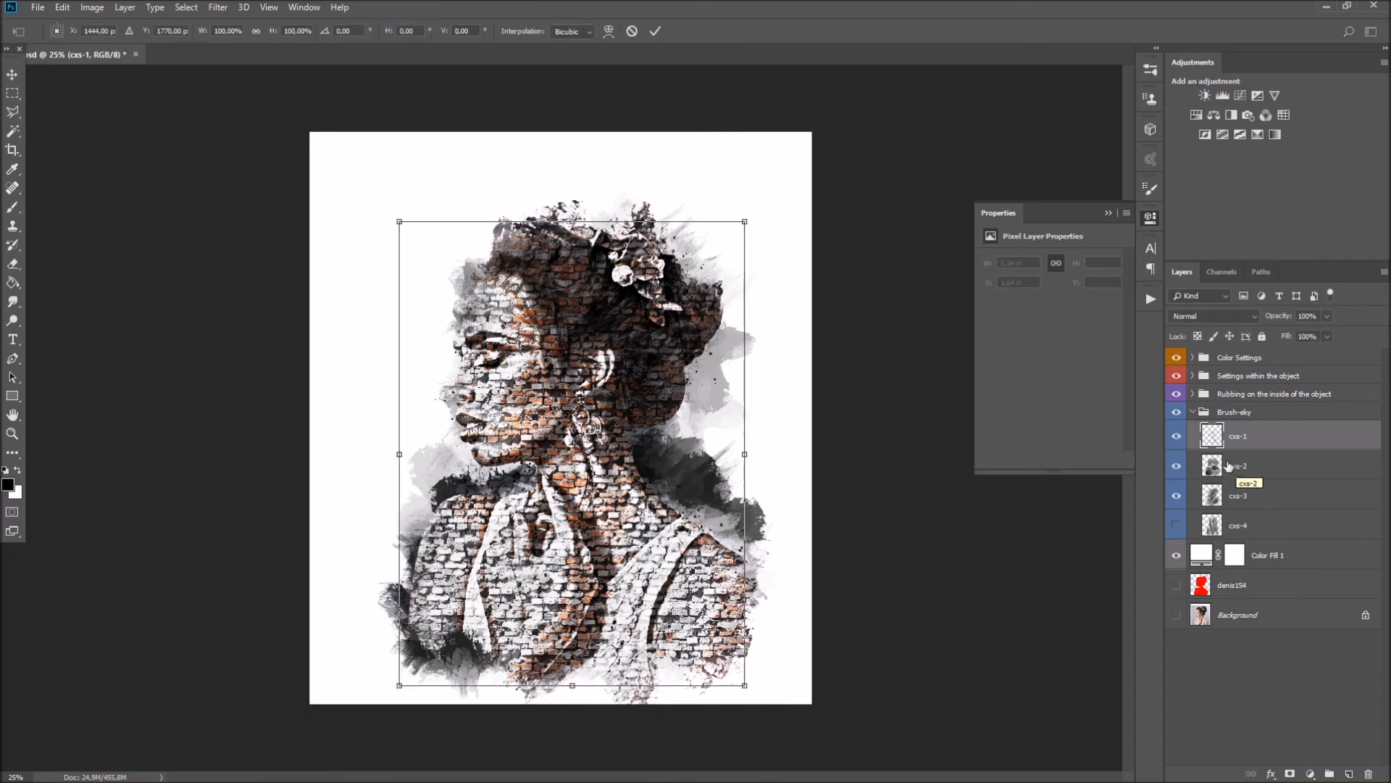
mouse_move(746, 220)
mouse_down()
mouse_move(781, 178)
mouse_move(787, 192)
mouse_move(758, 202)
mouse_up()
click(656, 32)
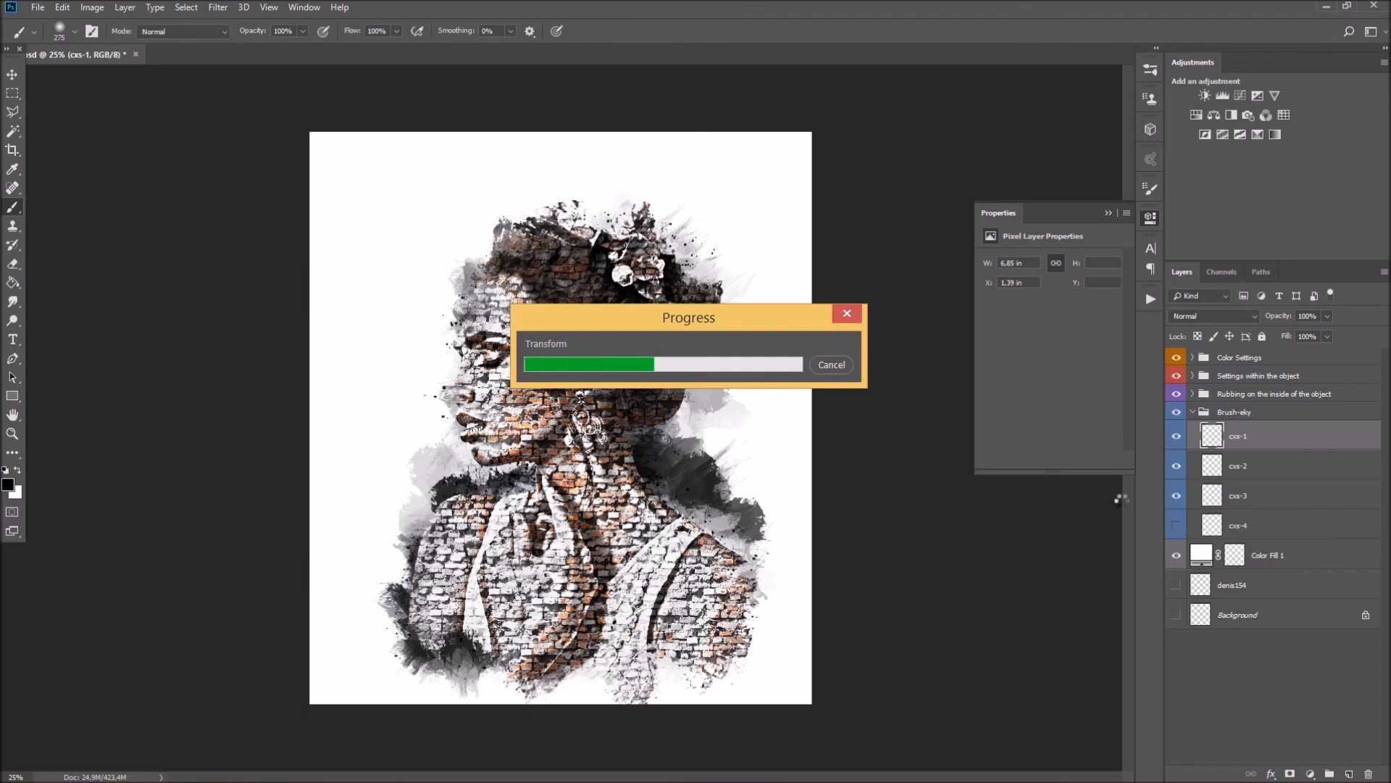
click(1107, 209)
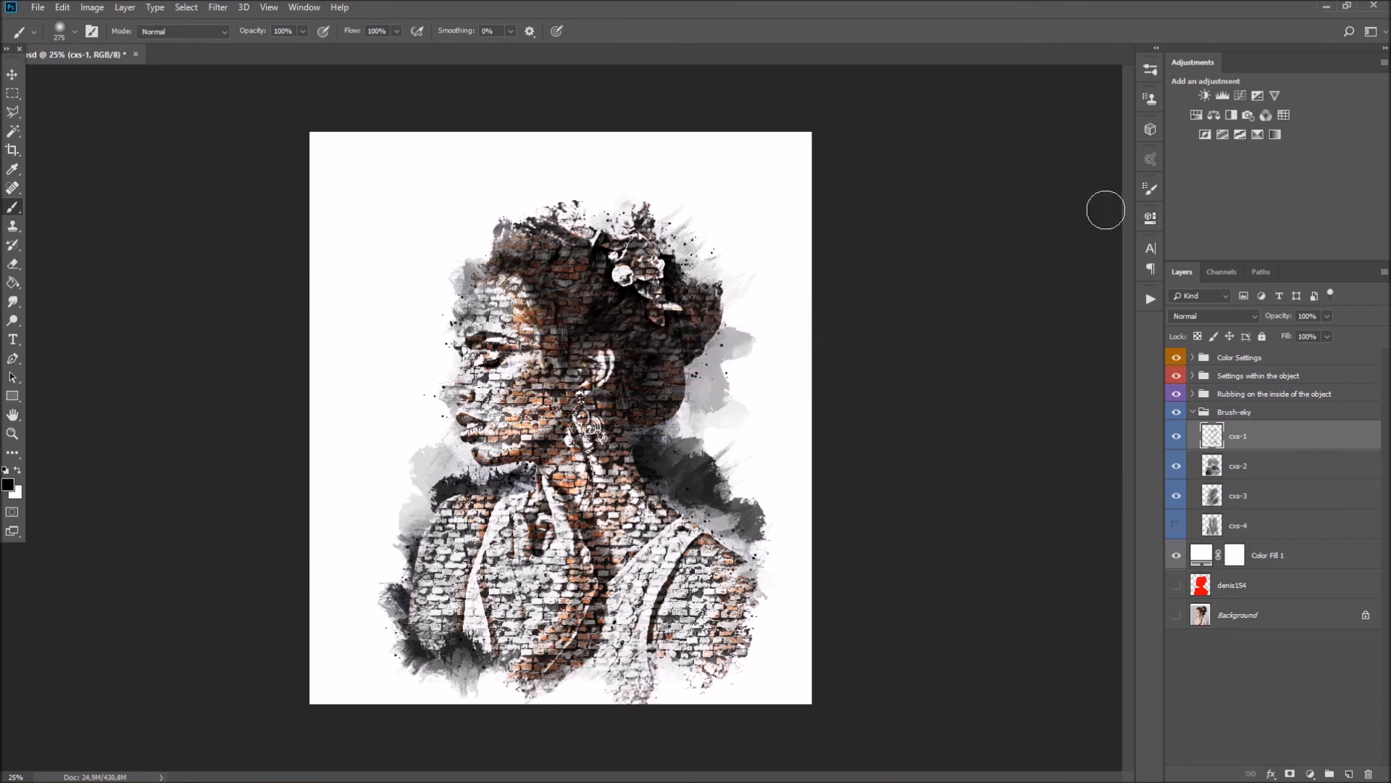
- Check the cxs-2 layer's visibility and show the cxs-4 brush stroke layer
click(1234, 474)
click(1177, 466)
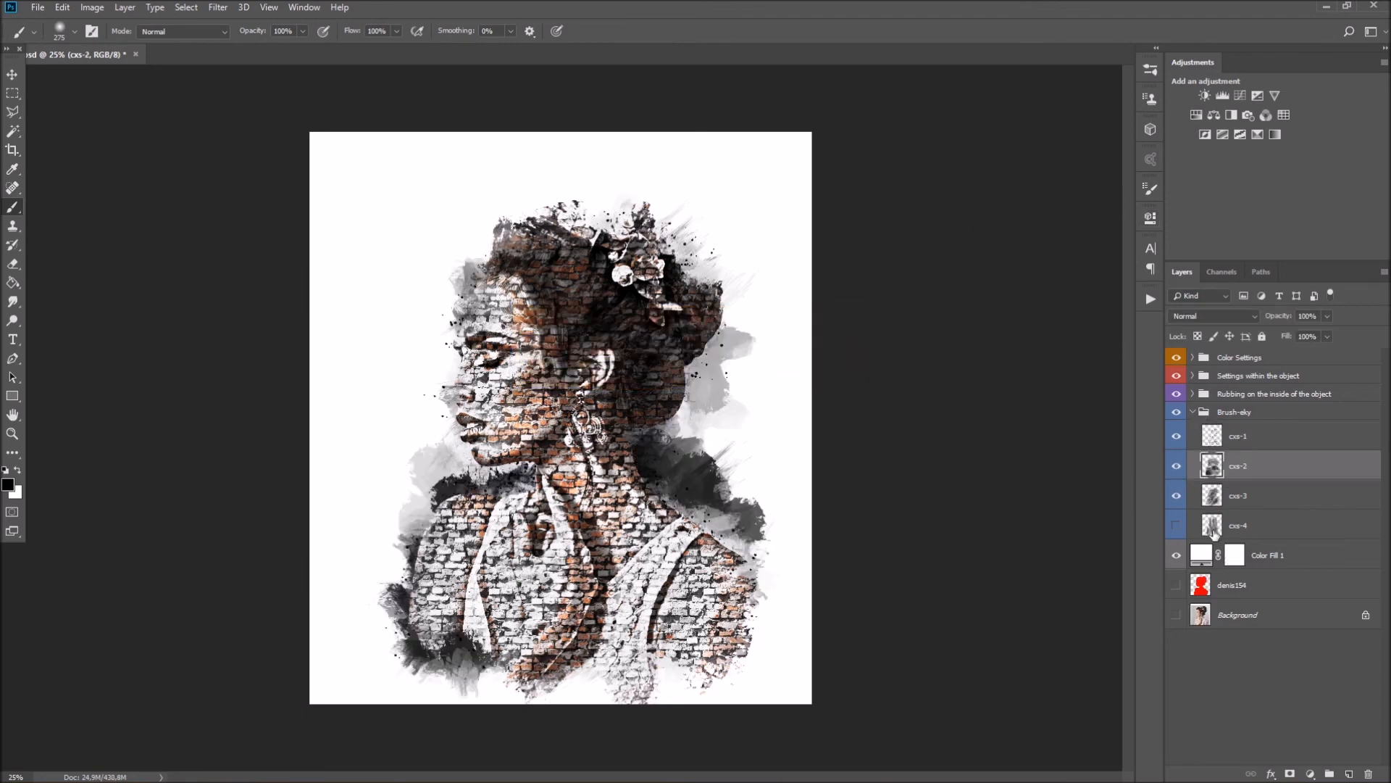
click(1240, 535)
click(1175, 527)
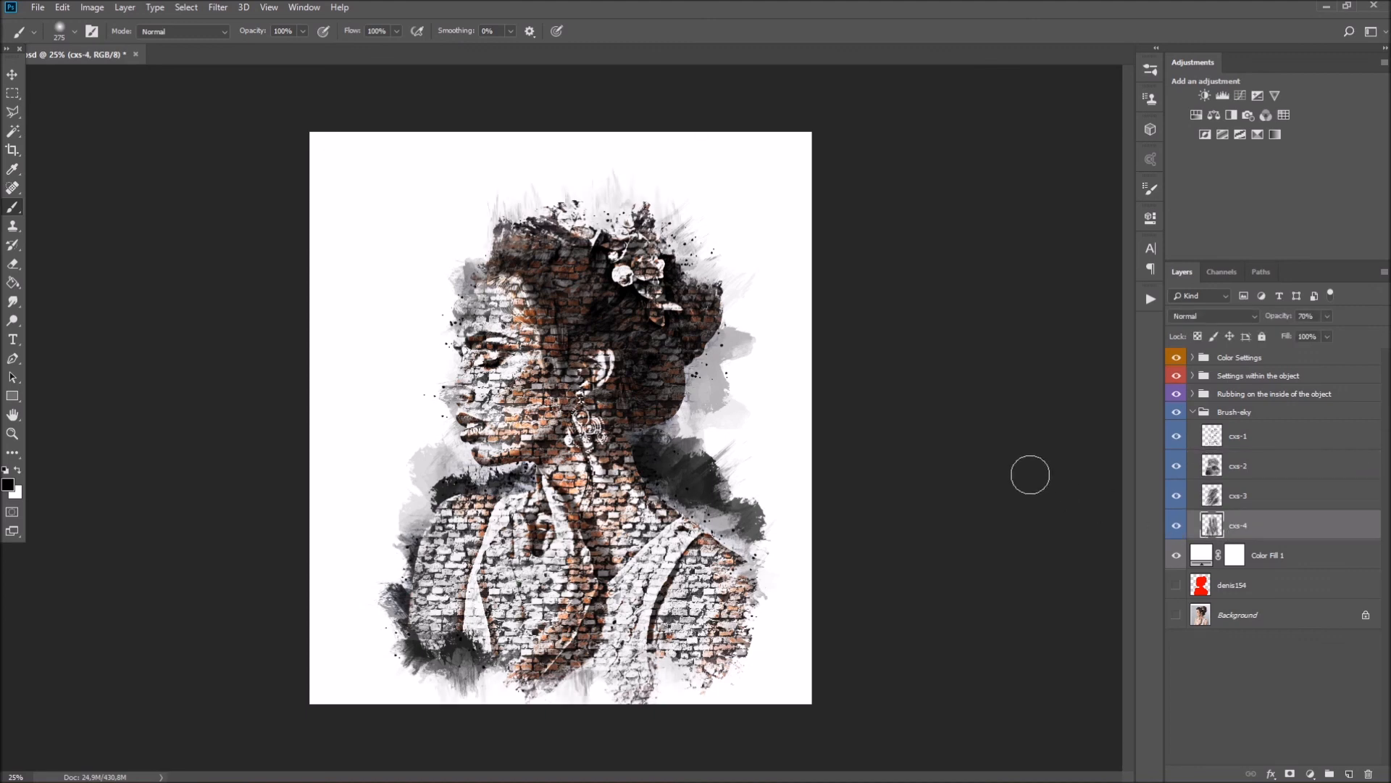
- Free Transform the cxs-4 layer to about 119.5% width and 112.9% height, rotated about -12.6°, and reposition it behind the portrait
key(ctrl+t)
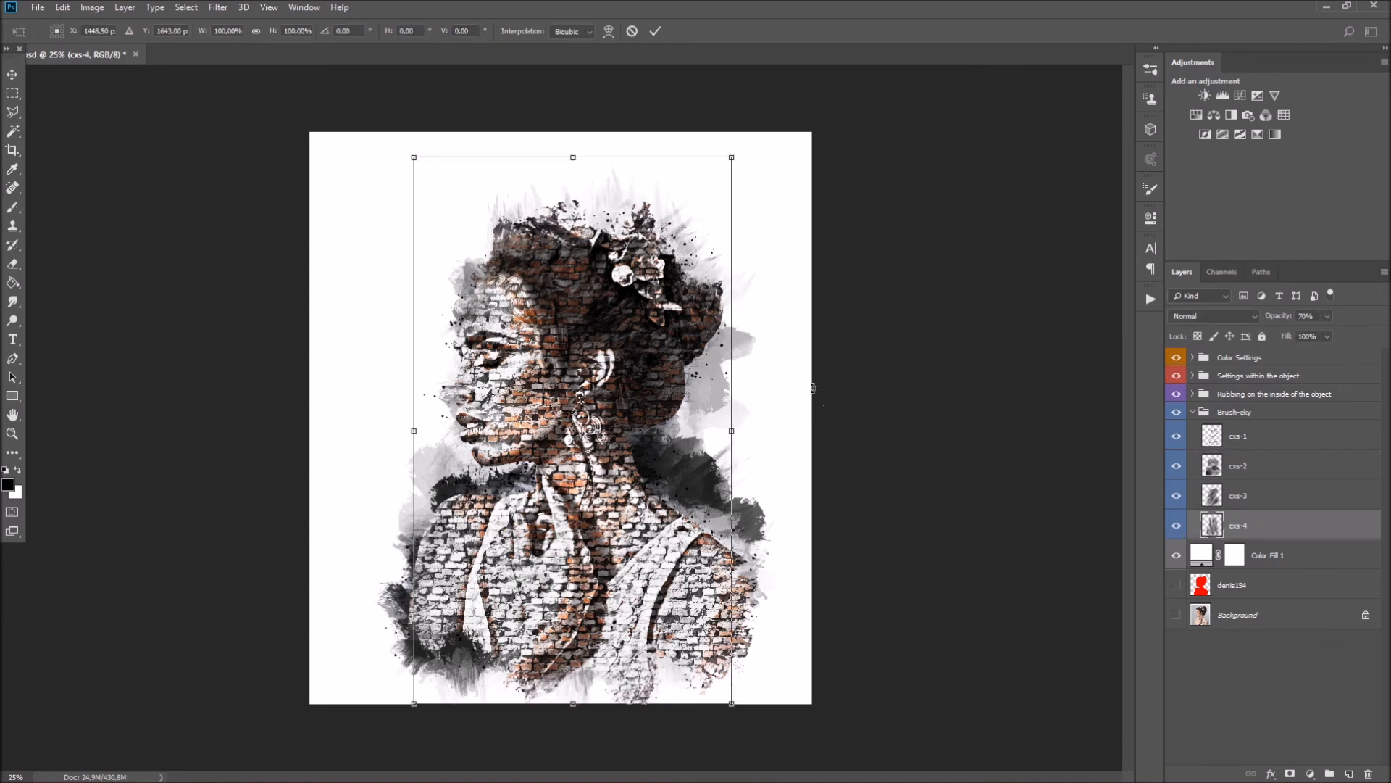
drag(817, 397, 815, 327)
drag(665, 135, 681, 90)
drag(744, 395, 766, 384)
drag(702, 469, 676, 485)
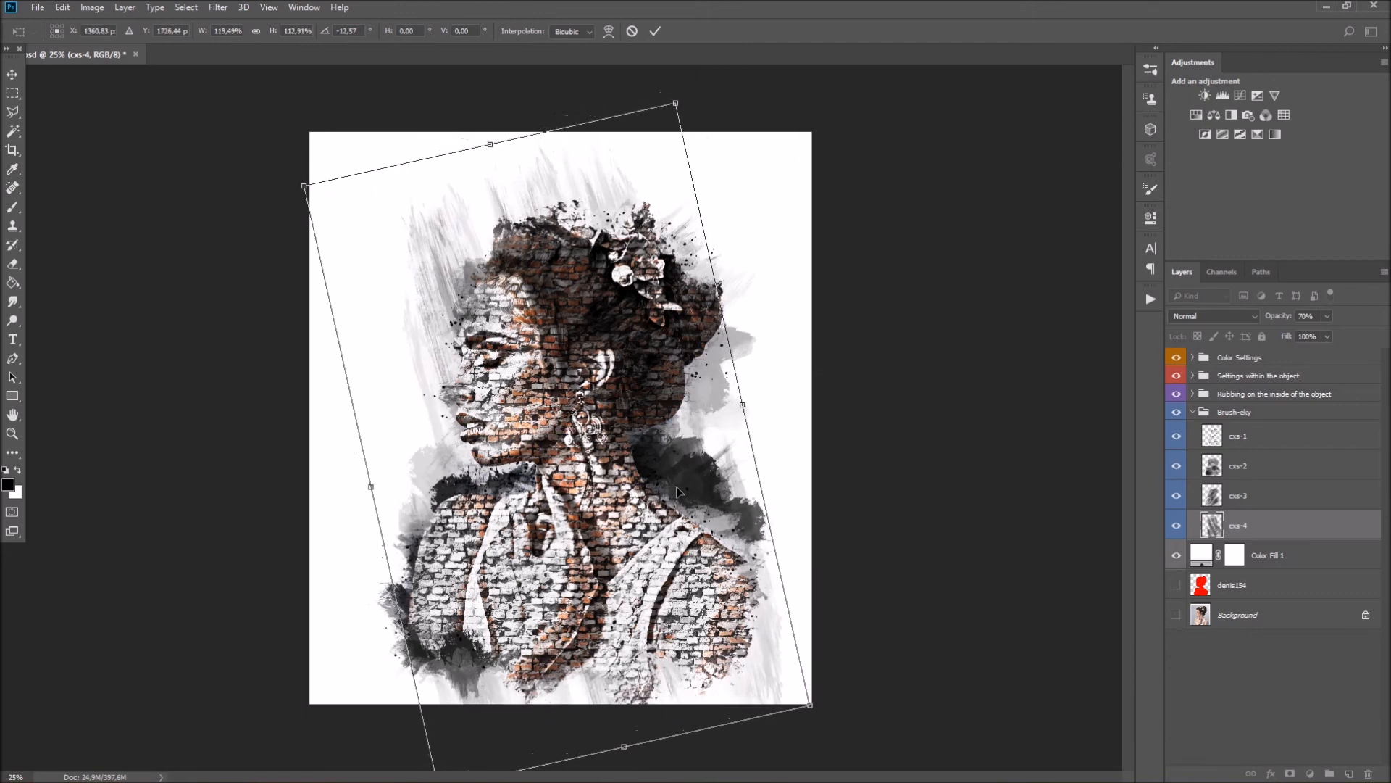
click(656, 30)
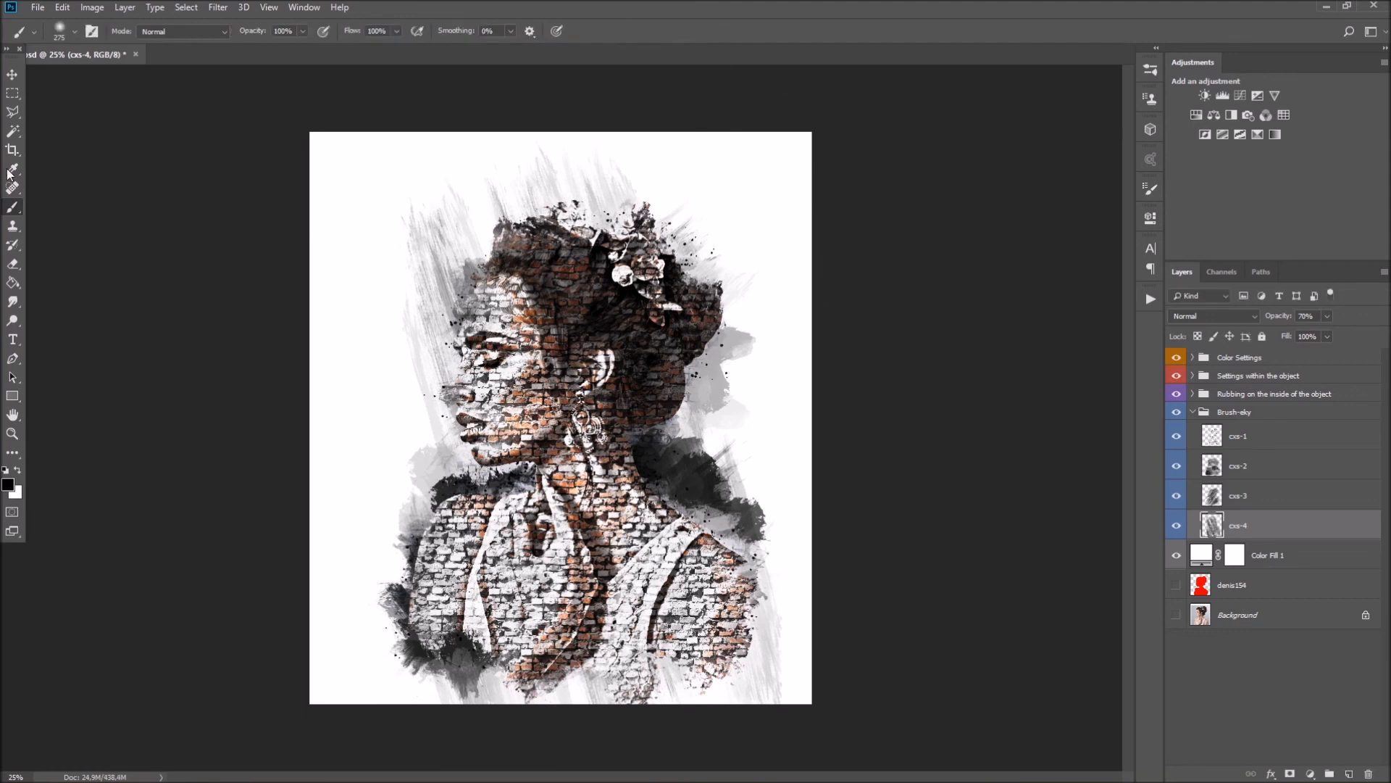
click(12, 75)
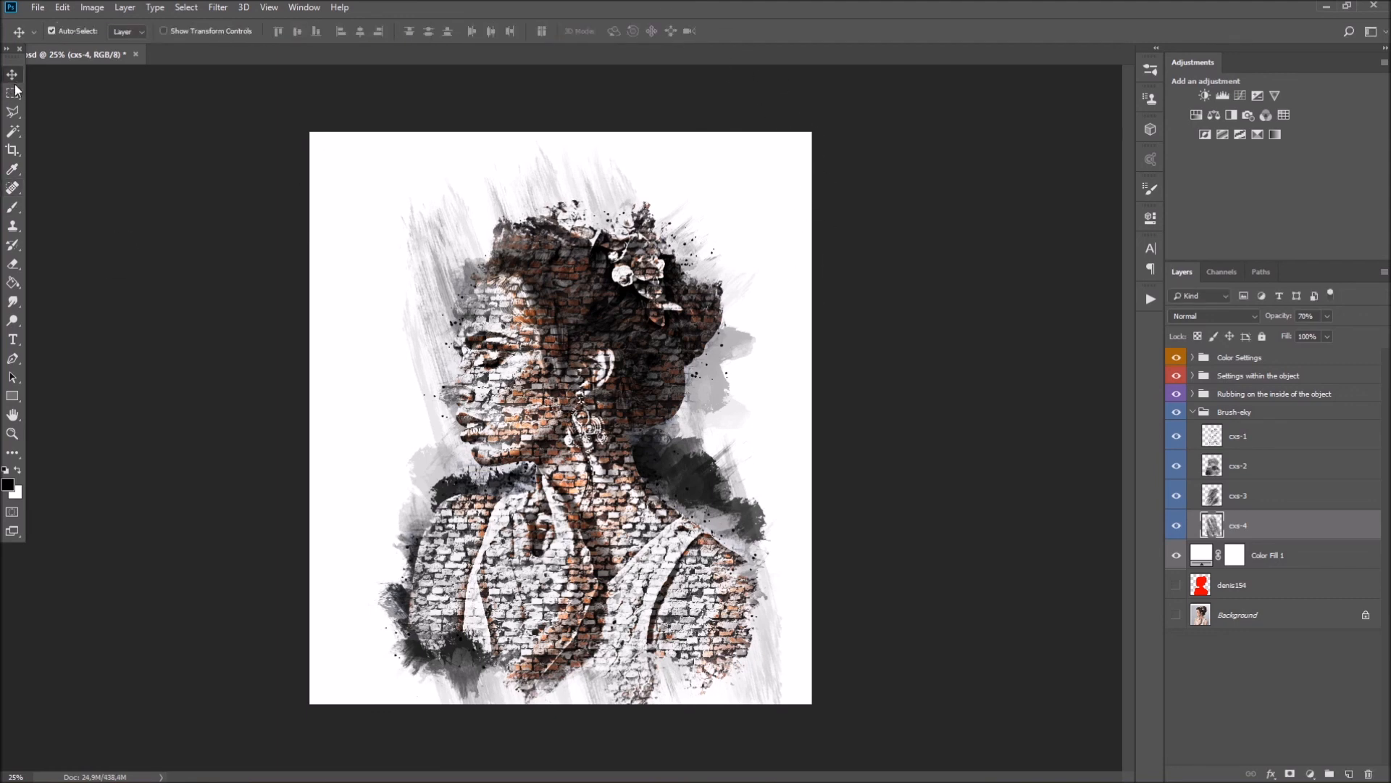
click(1193, 420)
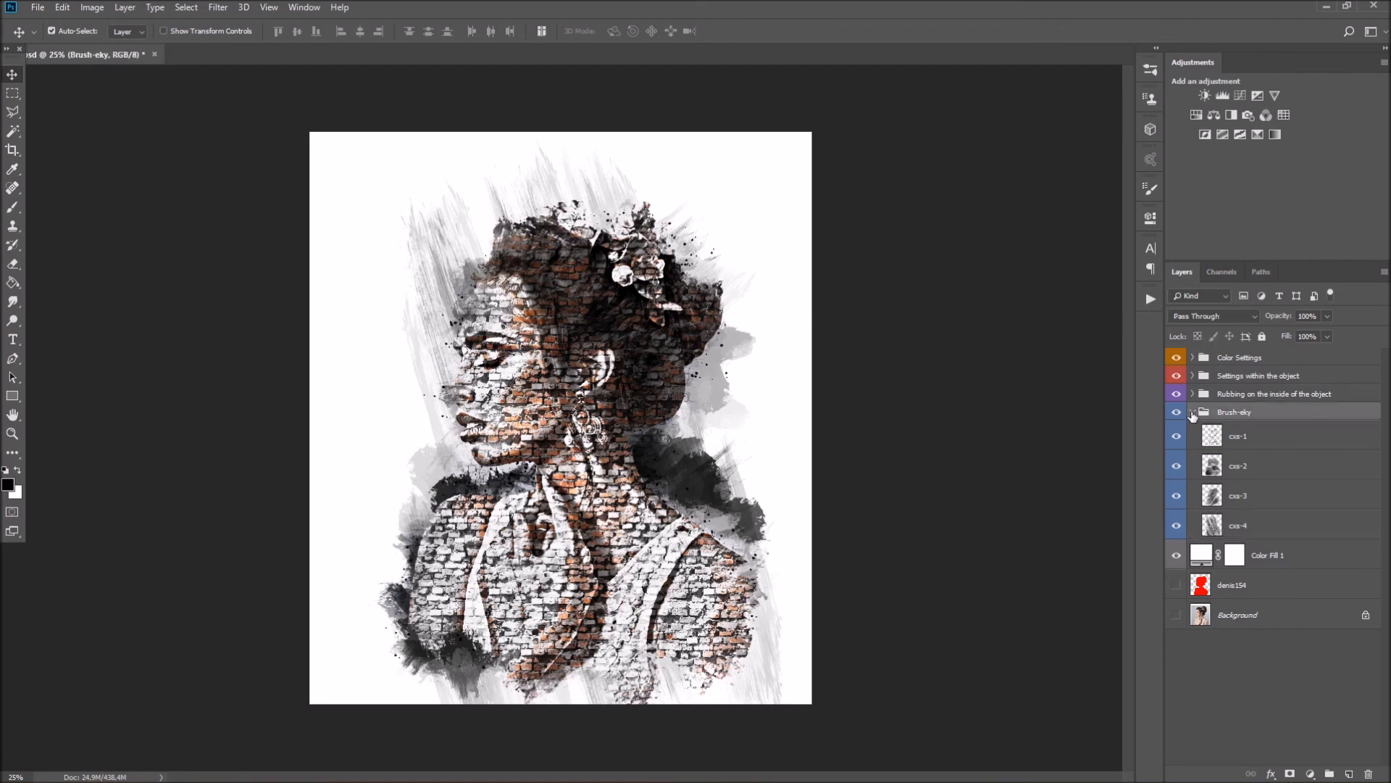